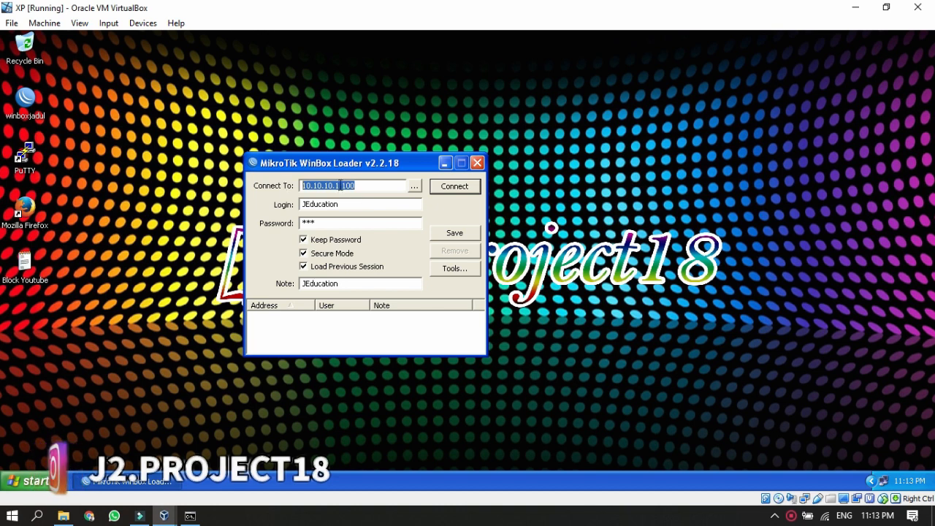
Step: Connect WinBox to the router at 10.10.10.1 using the login credentials already filled in
{"action": "left_click", "coordinate": [343, 185]}
{"action": "left_click_drag", "start_coordinate": [343, 186], "coordinate": [362, 186]}
{"action": "double_click", "coordinate": [346, 203]}
{"action": "double_click", "coordinate": [316, 221]}
{"action": "left_click", "coordinate": [471, 187]}
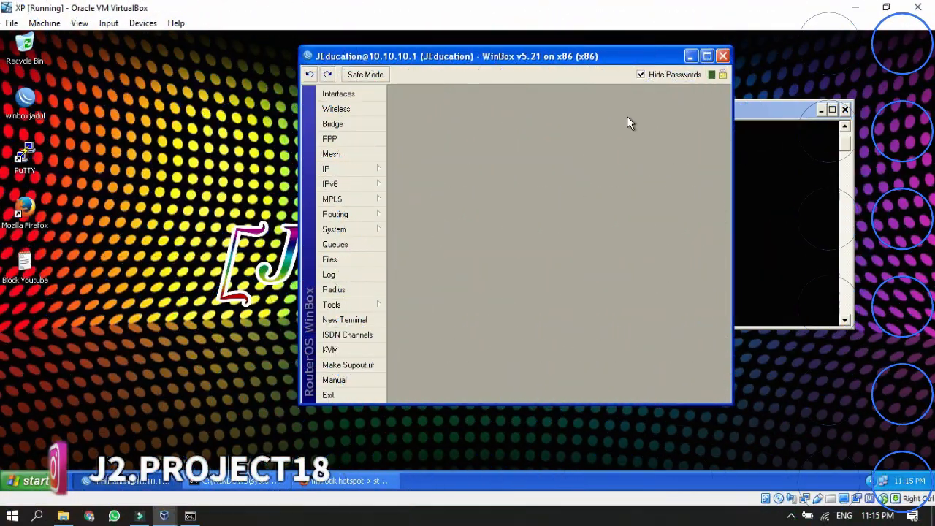
Step: Arrange the WinBox and Command Prompt windows side by side so that they no longer overlap
{"action": "left_click_drag", "start_coordinate": [535, 56], "coordinate": [293, 46]}
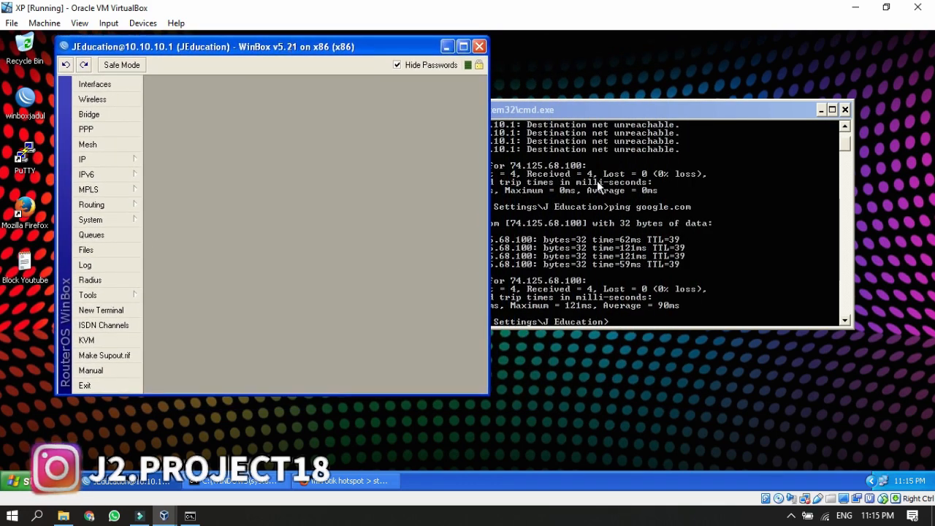
{"action": "left_click", "coordinate": [552, 109]}
{"action": "left_click_drag", "start_coordinate": [399, 179], "coordinate": [501, 238]}
{"action": "left_click", "coordinate": [536, 361]}
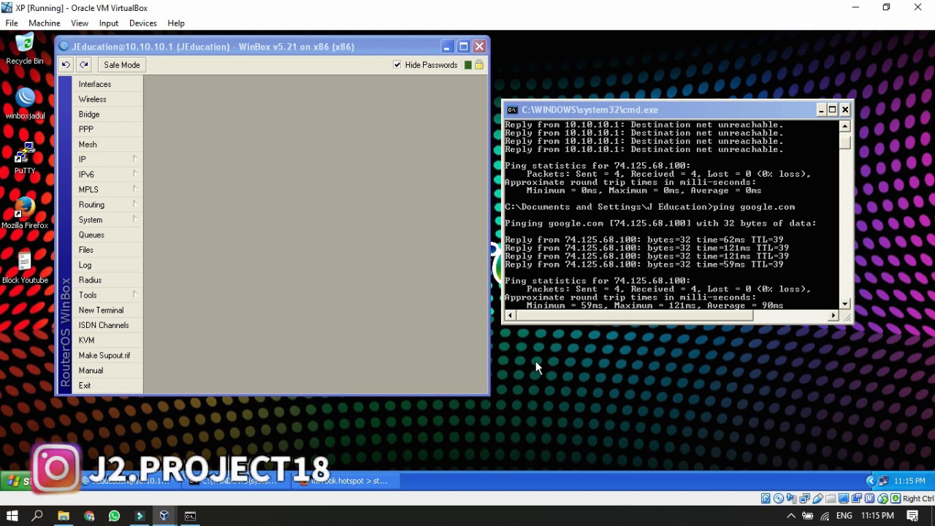
Step: Open a second Command Prompt through the cmd command and start nslookup in it
{"action": "key", "text": "super+r"}
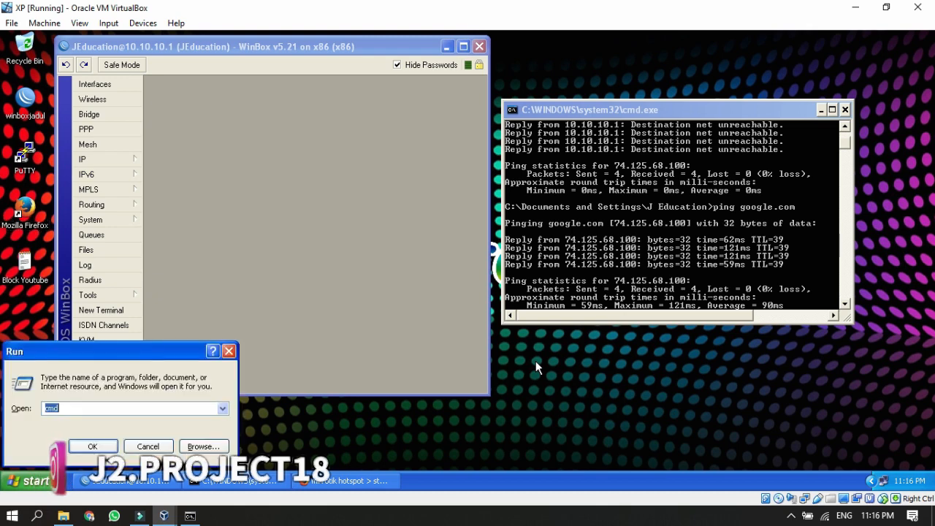
{"action": "key", "text": "Return"}
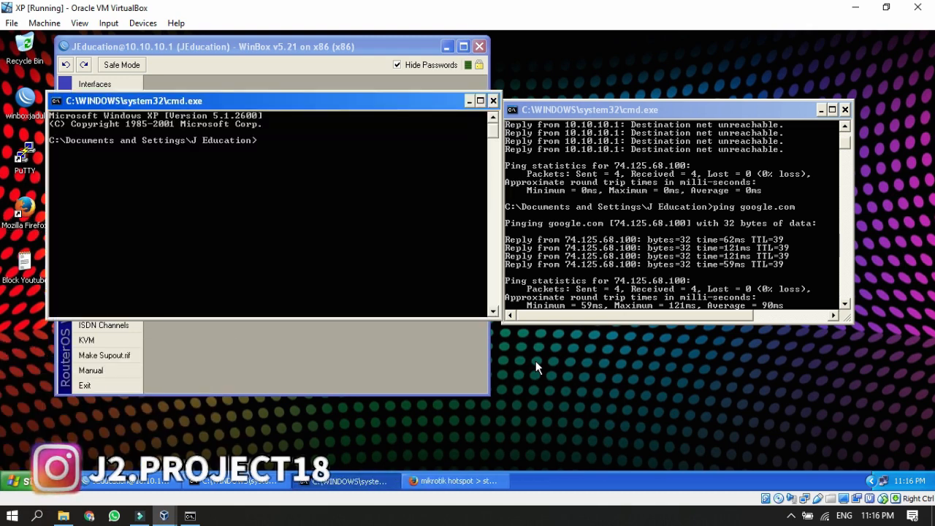
{"action": "type", "text": "nsloo"}
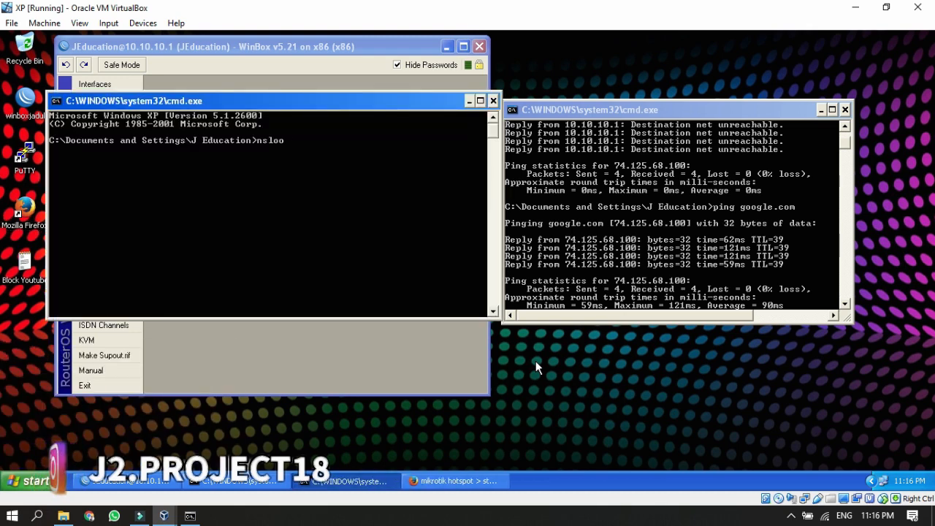
{"action": "type", "text": "kup"}
{"action": "key", "text": "Return"}
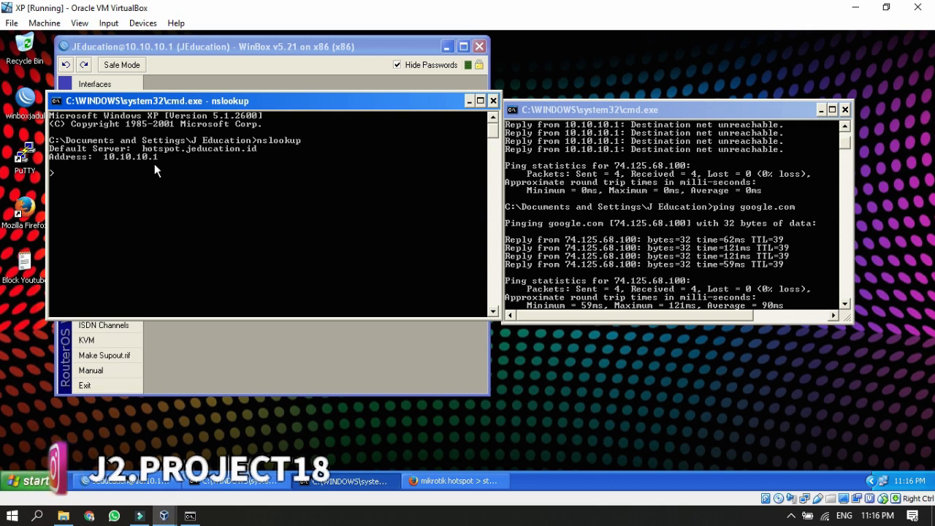
Step: Query the IP addresses of youtube.com in nslookup
{"action": "type", "text": "youtube,"}
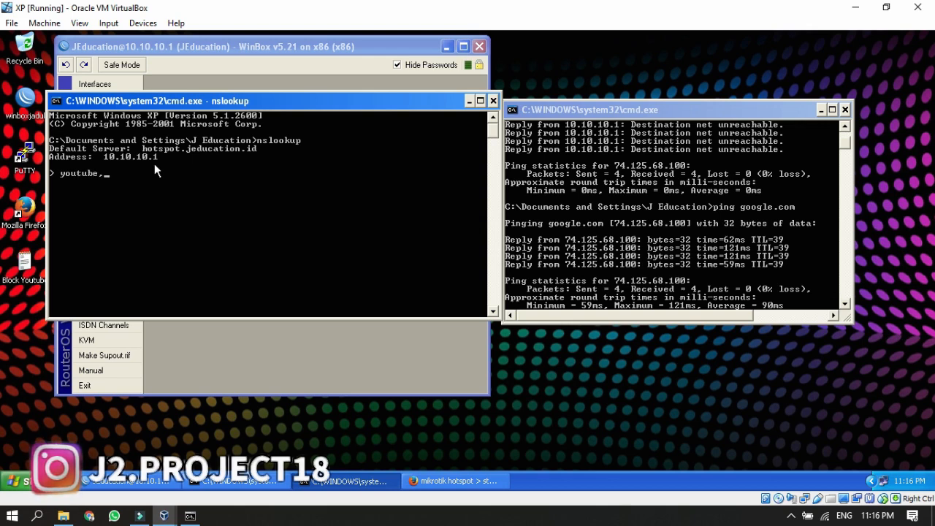
{"action": "key", "text": "BackSpace"}
{"action": "type", "text": ".com"}
{"action": "key", "text": "Return"}
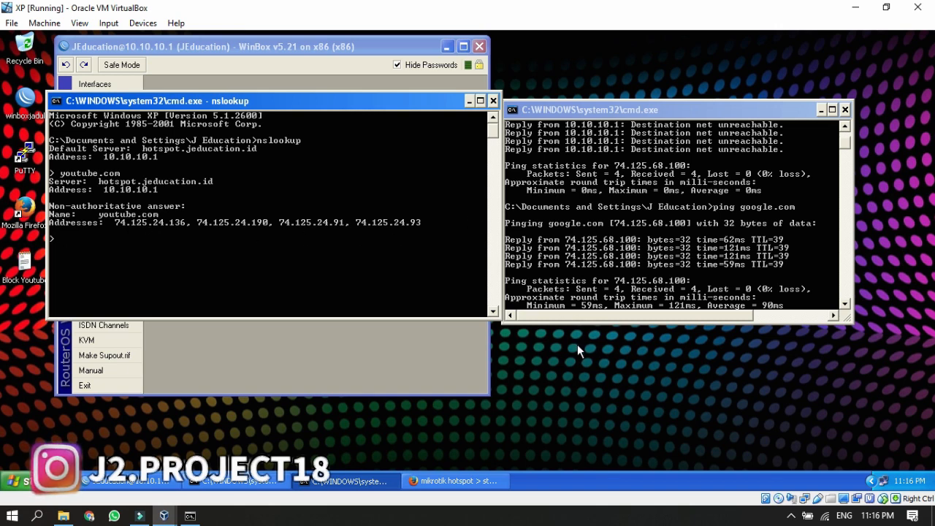
Step: Create a new text document on the desktop and name it "ip youtube"
{"action": "right_click", "coordinate": [25, 364]}
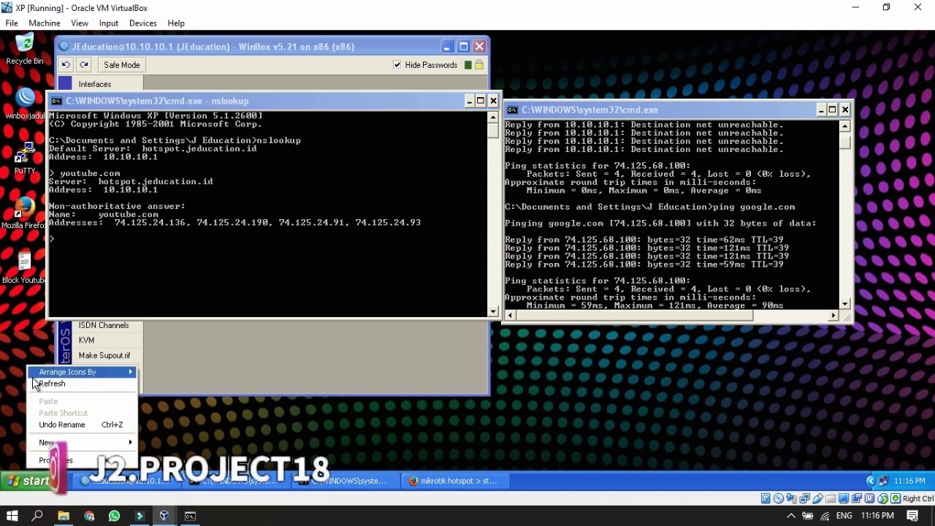
{"action": "mouse_move", "coordinate": [66, 442]}
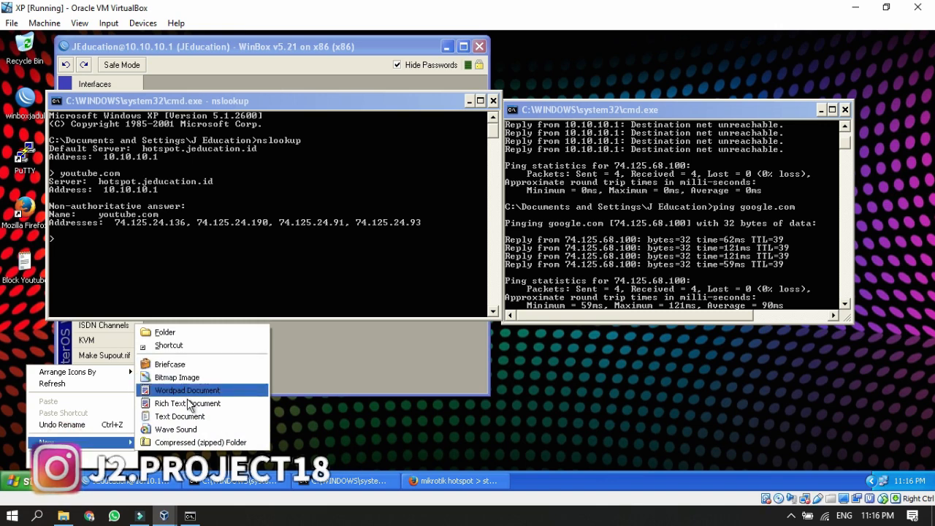
{"action": "left_click", "coordinate": [195, 420]}
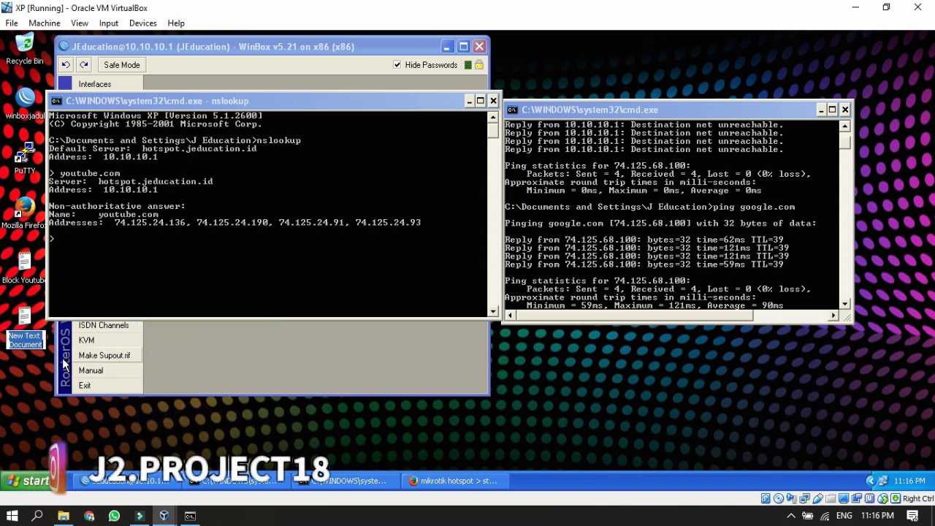
{"action": "type", "text": "ip yo"}
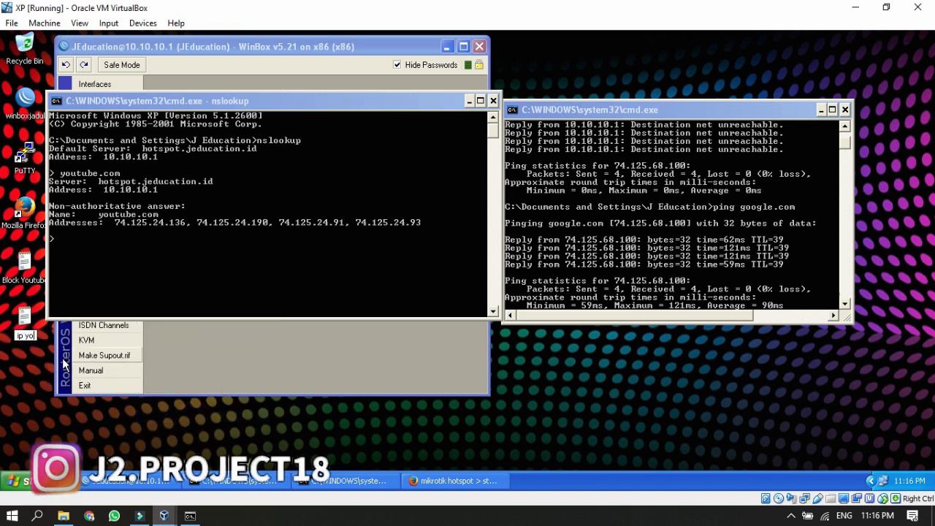
{"action": "type", "text": "utube"}
{"action": "key", "text": "Return"}
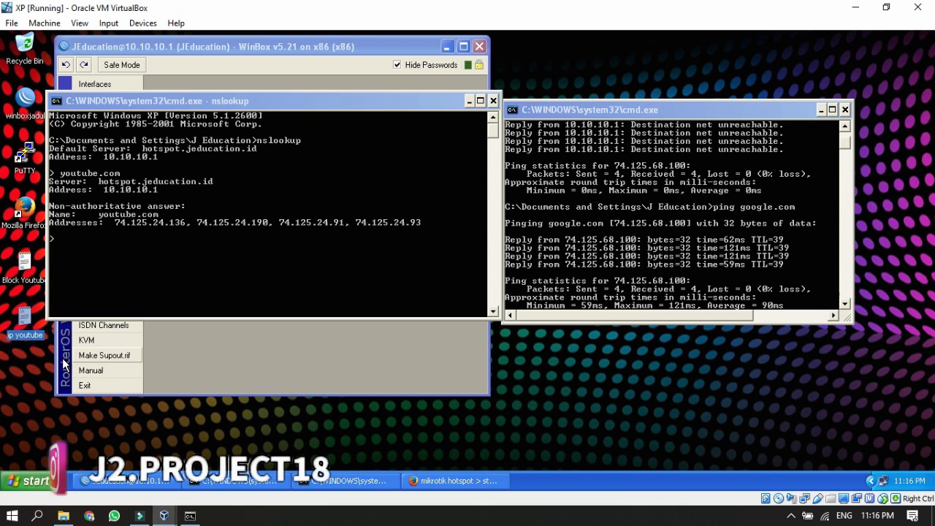
Step: Open the ip youtube file and list 74.125.24.136, 74.125.24.190, 74.125.24.91 and 74.125.24.93 on separate lines
{"action": "key", "text": "Return"}
{"action": "type", "text": "74."}
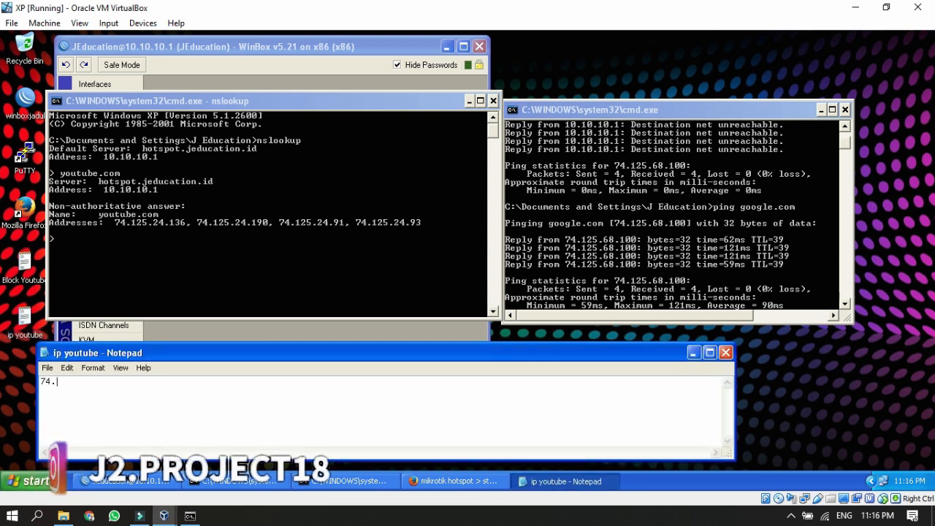
{"action": "type", "text": "125."}
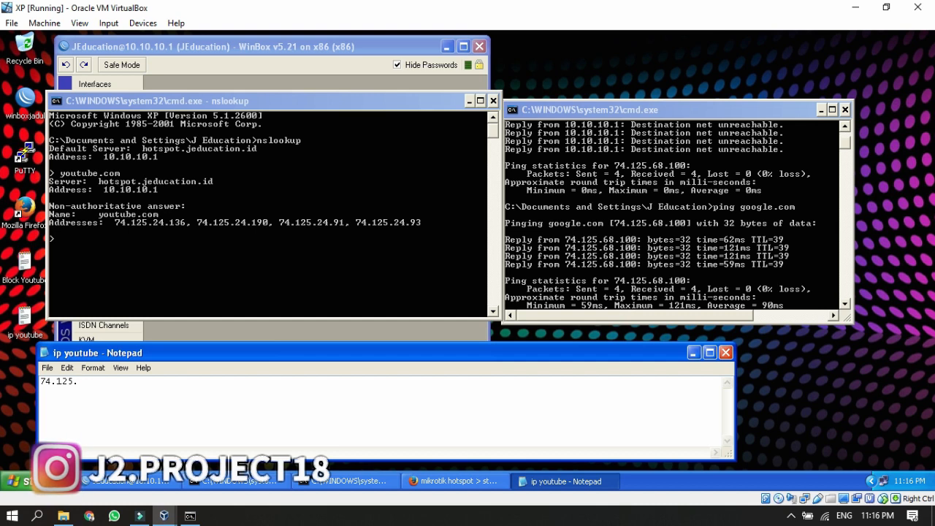
{"action": "type", "text": "24"}
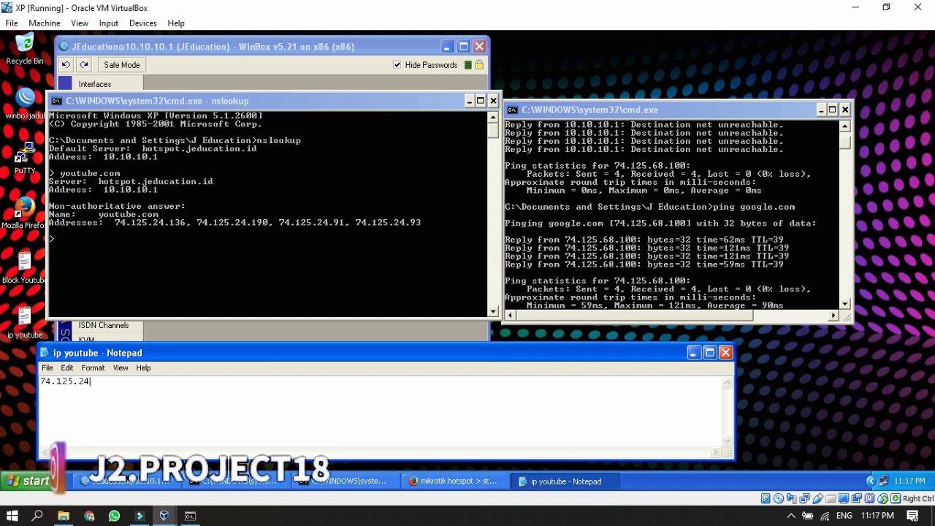
{"action": "type", "text": ".1"}
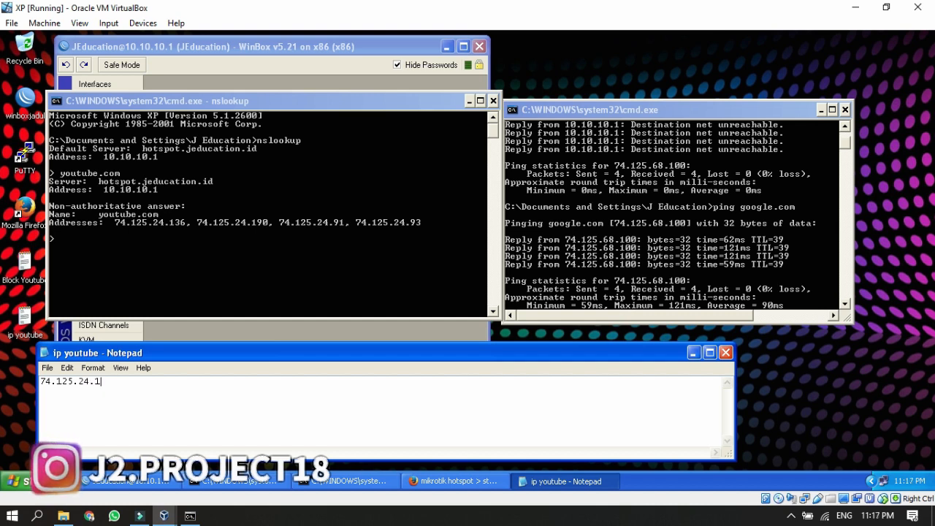
{"action": "type", "text": "36"}
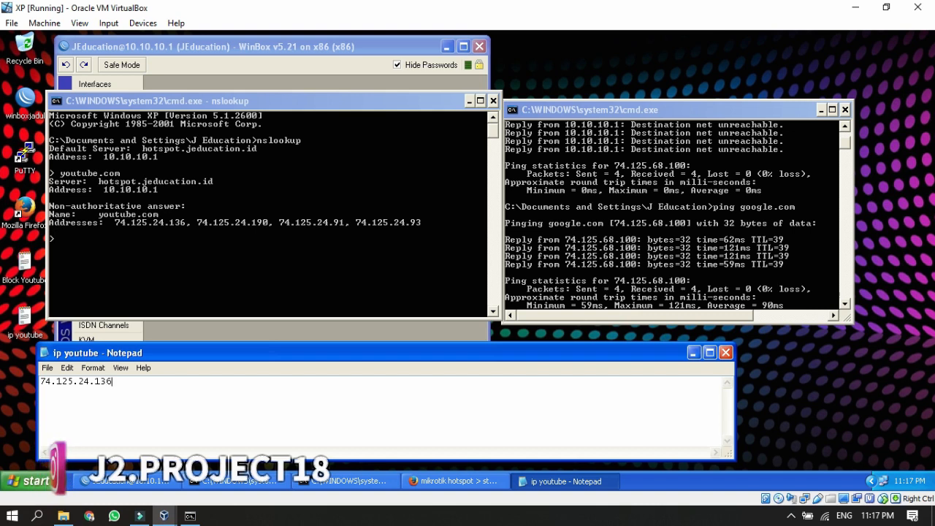
{"action": "key", "text": "Return"}
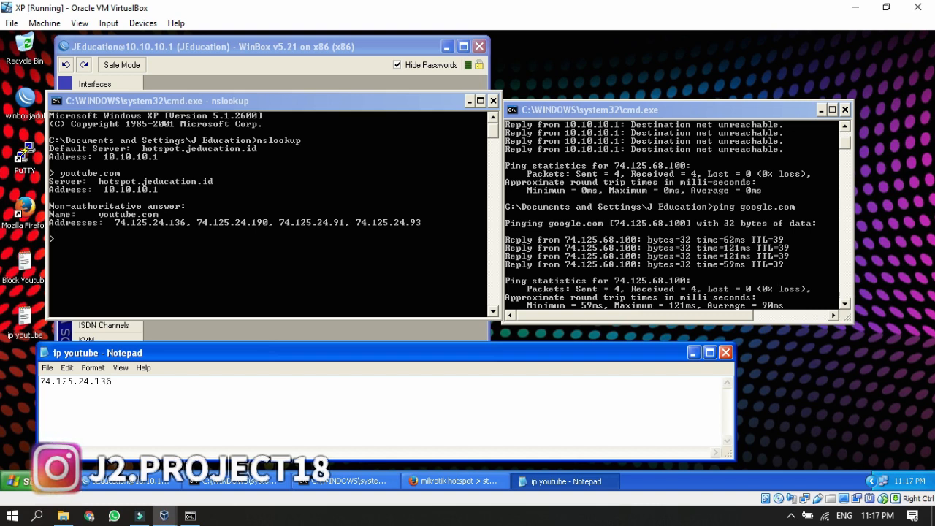
{"action": "type", "text": "74."}
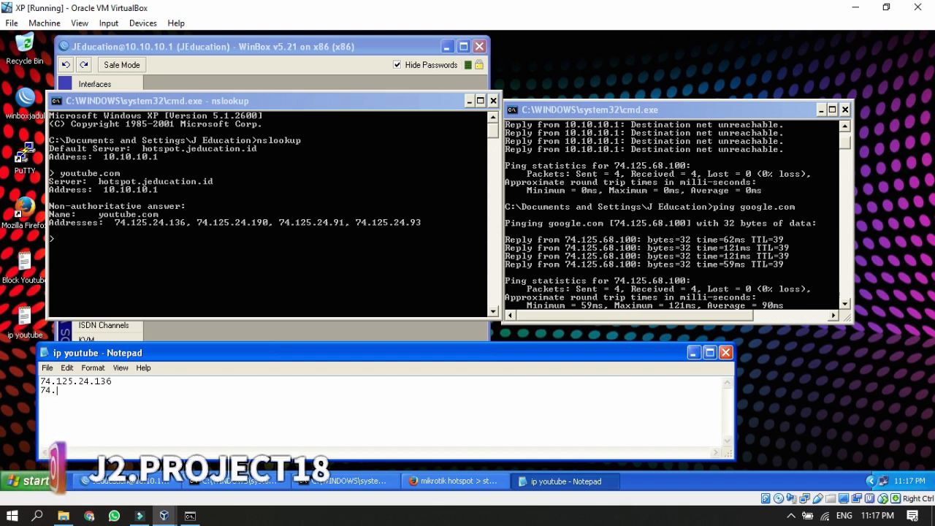
{"action": "type", "text": "125."}
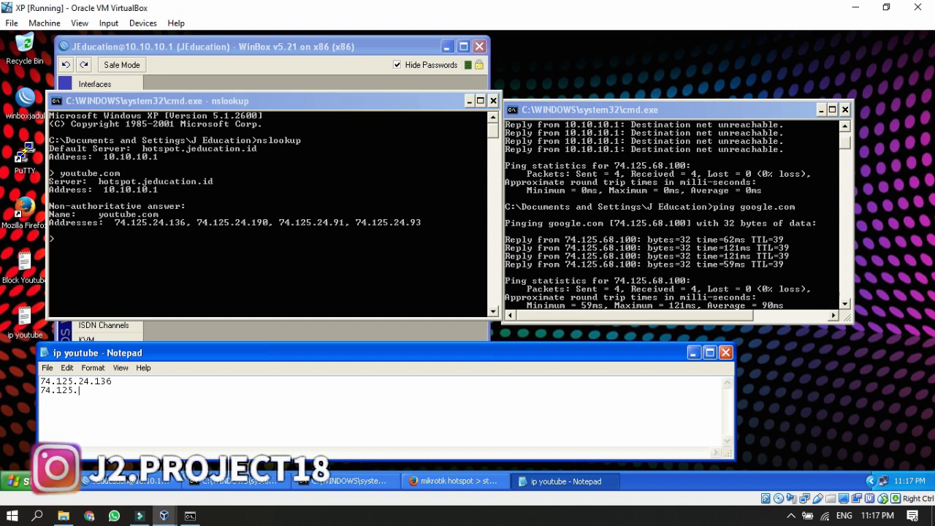
{"action": "type", "text": "24.190"}
{"action": "key", "text": "Return"}
{"action": "type", "text": "74.125."}
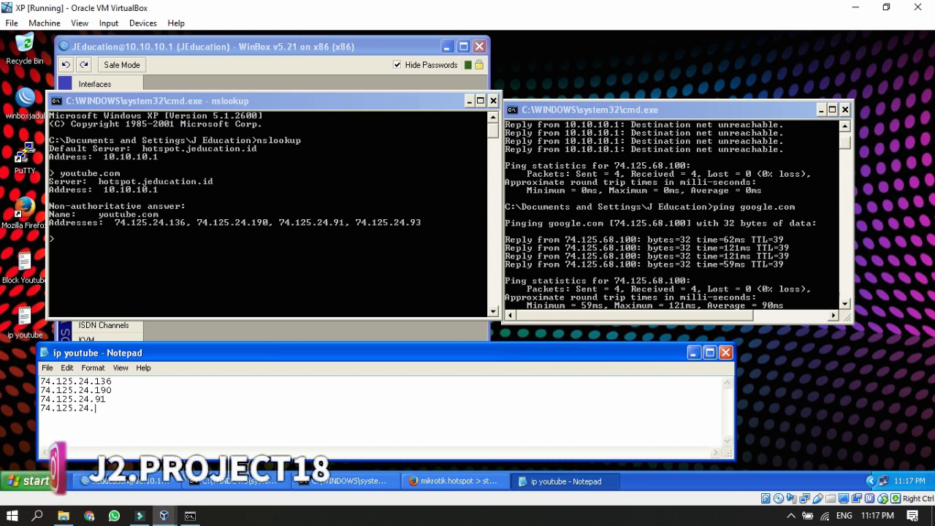
{"action": "type", "text": "93"}
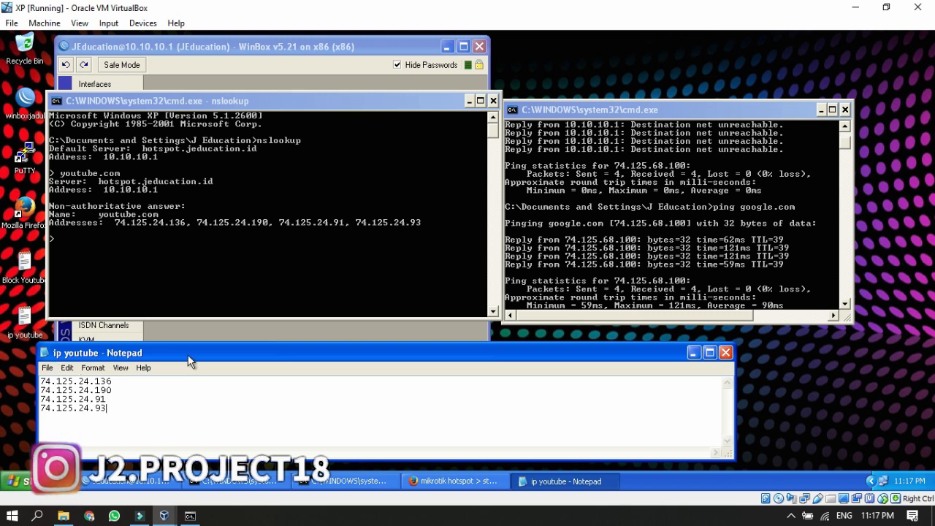
Step: Save the address list in the ip youtube file
{"action": "left_click", "coordinate": [66, 367]}
{"action": "mouse_move", "coordinate": [92, 369]}
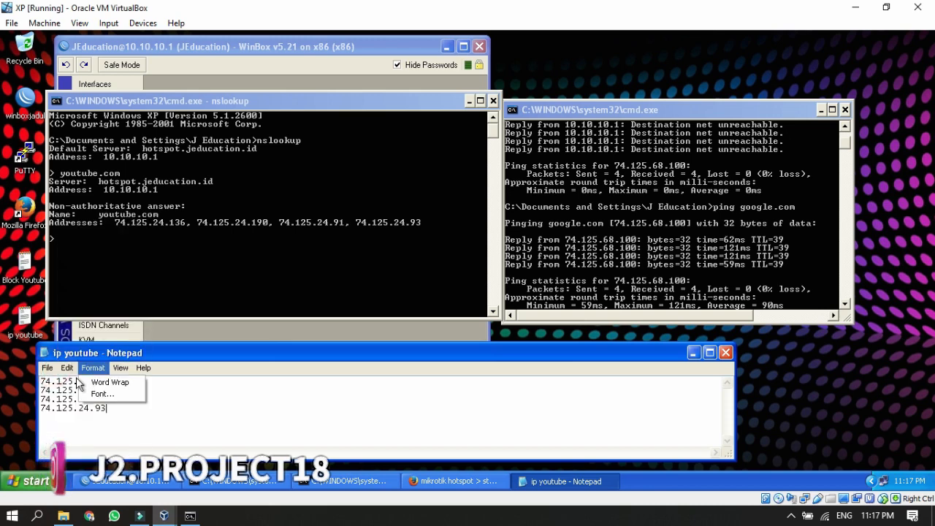
{"action": "left_click", "coordinate": [44, 371]}
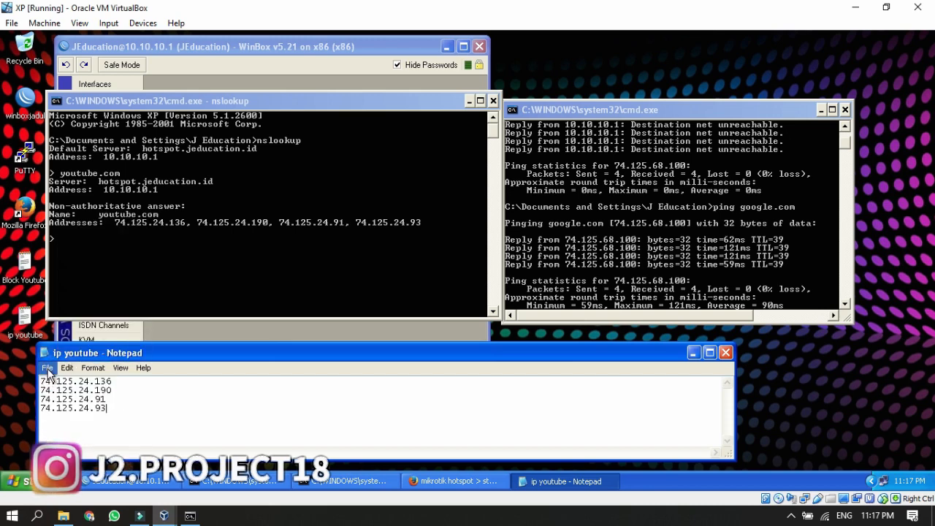
{"action": "left_click", "coordinate": [47, 370]}
{"action": "left_click", "coordinate": [64, 406]}
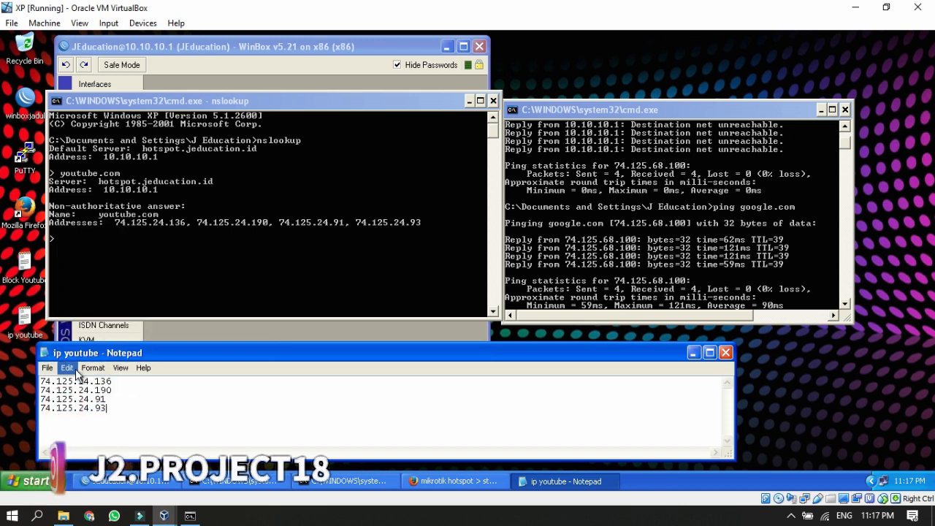
Step: Set the Notepad font size to 48, keeping Lucida Console Regular
{"action": "left_click", "coordinate": [68, 371]}
{"action": "mouse_move", "coordinate": [88, 371]}
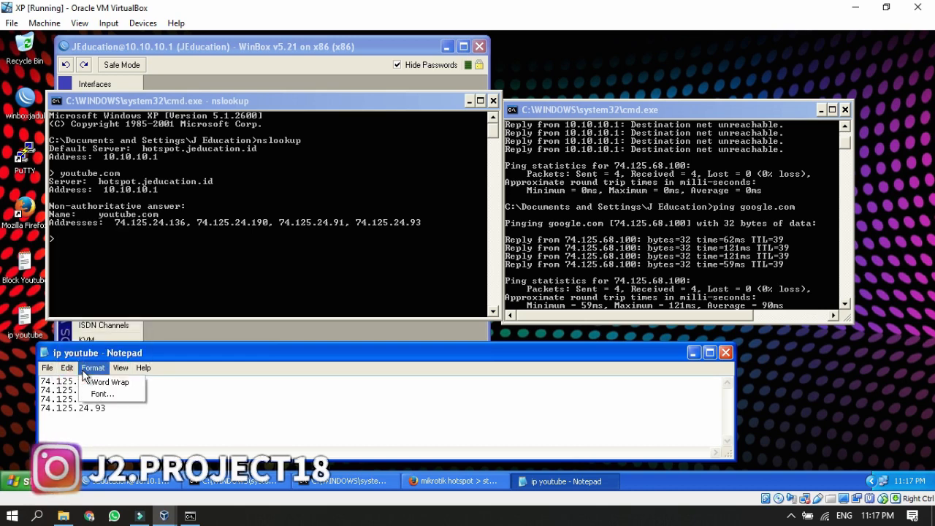
{"action": "left_click", "coordinate": [102, 394]}
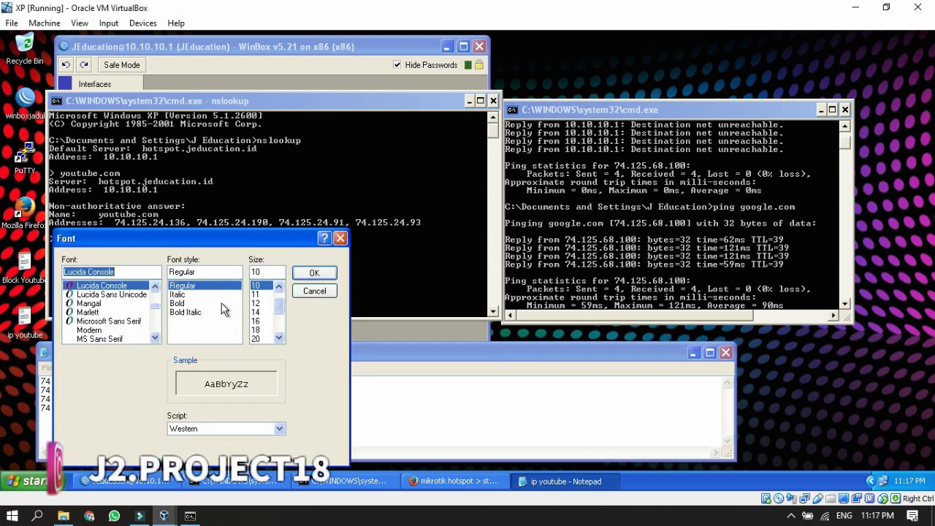
{"action": "scroll", "coordinate": [268, 332], "scroll_direction": "down", "scroll_amount": 1}
{"action": "scroll", "coordinate": [269, 334], "scroll_direction": "down", "scroll_amount": 1}
{"action": "left_click", "coordinate": [280, 338]}
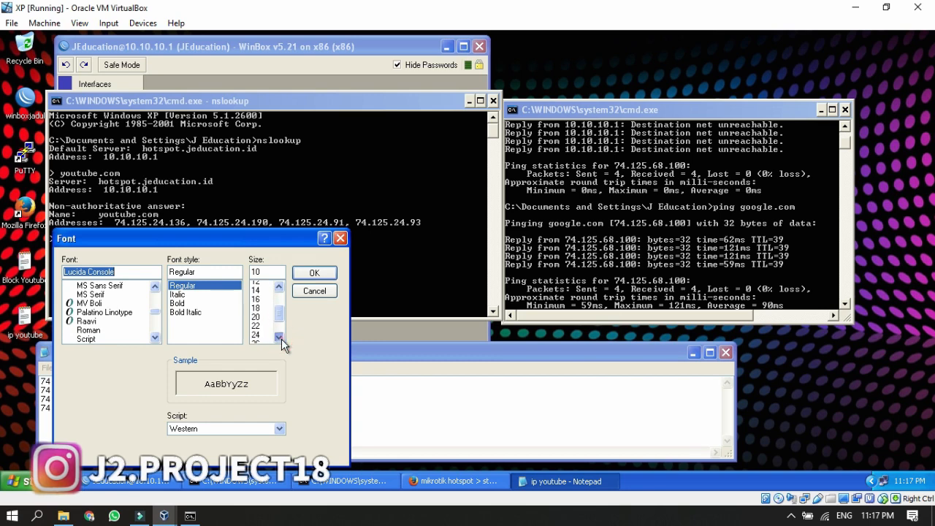
{"action": "left_click", "coordinate": [280, 338]}
{"action": "left_click", "coordinate": [256, 329]}
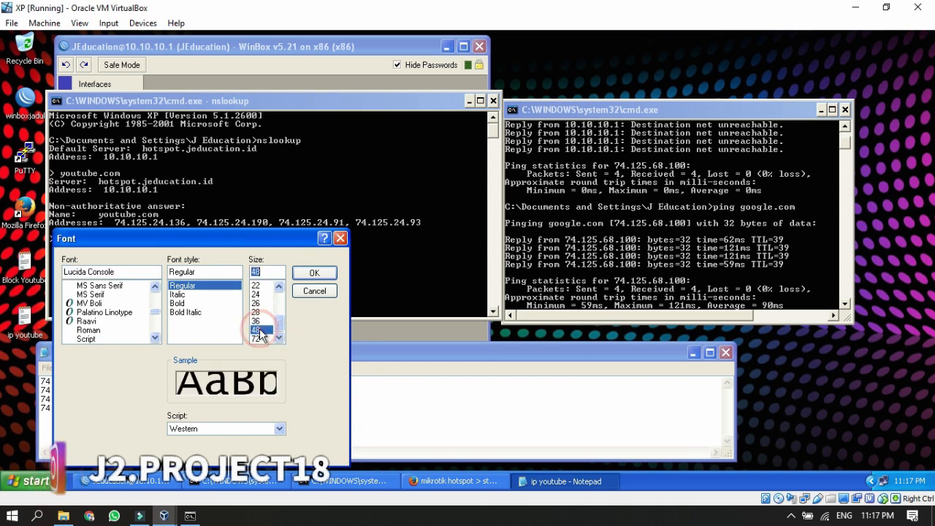
{"action": "left_click", "coordinate": [298, 277]}
Step: Resize the Notepad window to show all four addresses and place it beside the nslookup window
{"action": "left_click_drag", "start_coordinate": [281, 350], "coordinate": [402, 140]}
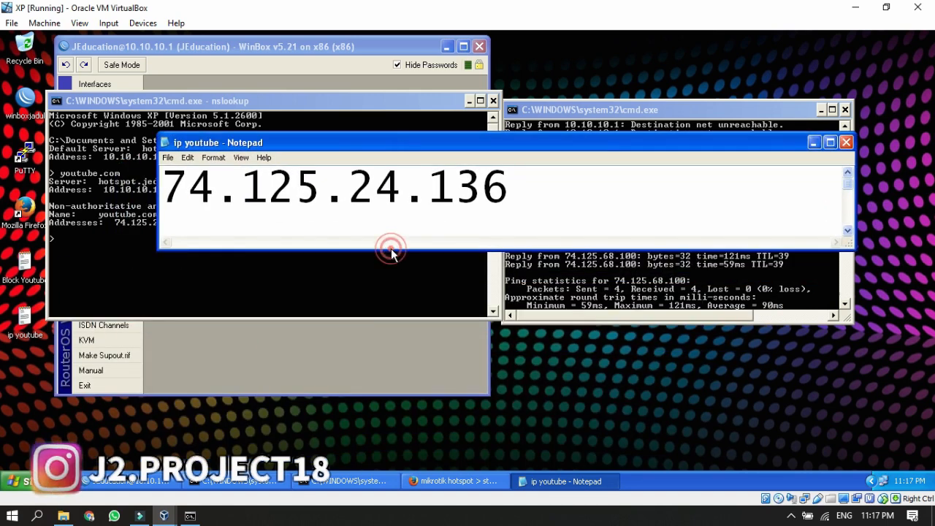
{"action": "left_click_drag", "start_coordinate": [391, 253], "coordinate": [378, 404]}
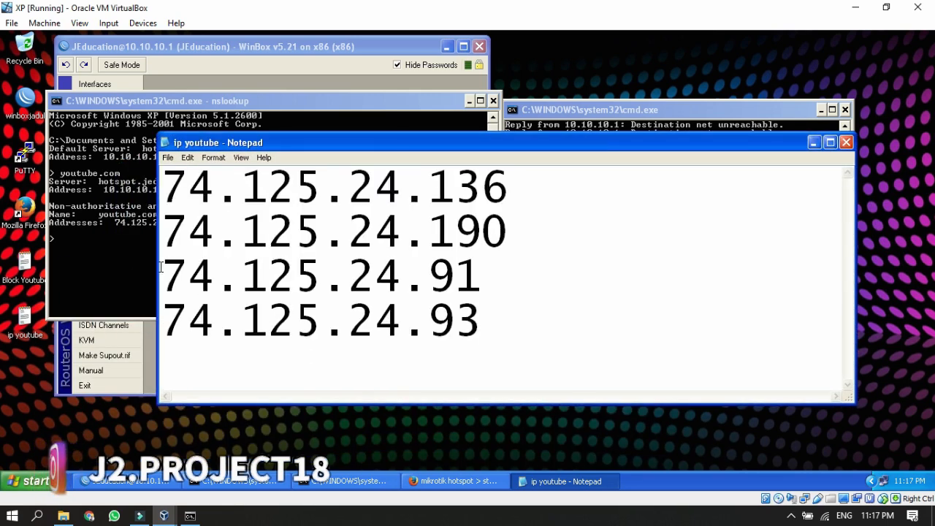
{"action": "left_click_drag", "start_coordinate": [158, 267], "coordinate": [419, 269]}
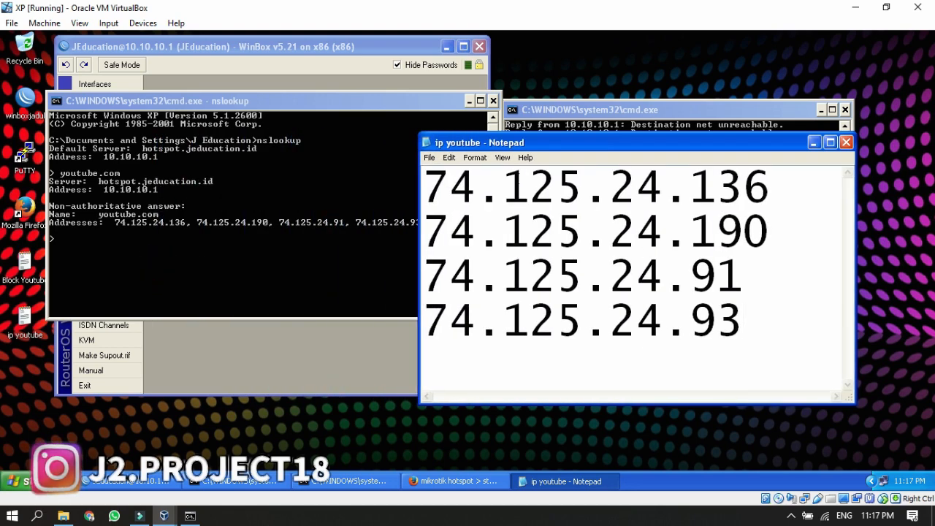
{"action": "left_click_drag", "start_coordinate": [505, 144], "coordinate": [582, 51]}
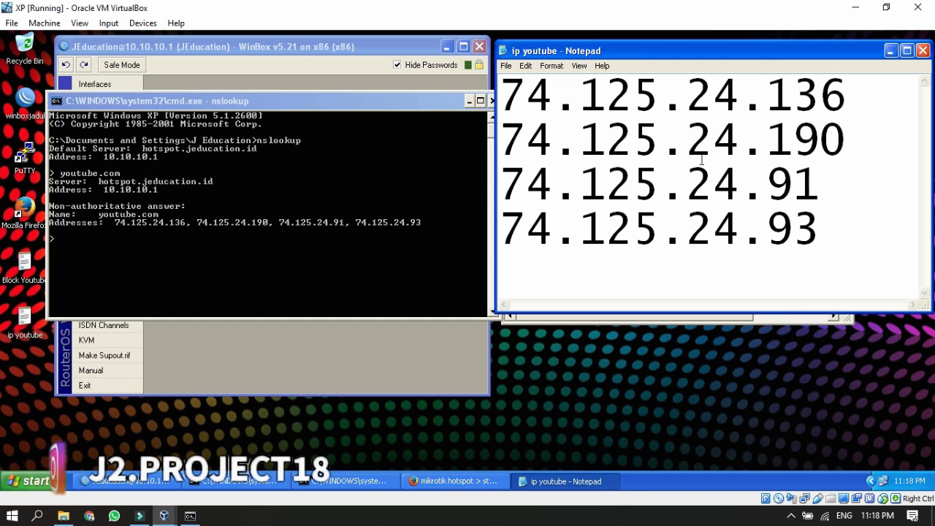
Step: Leave nslookup in the command prompt and ping google.com to test the internet connection
{"action": "left_click", "coordinate": [647, 407]}
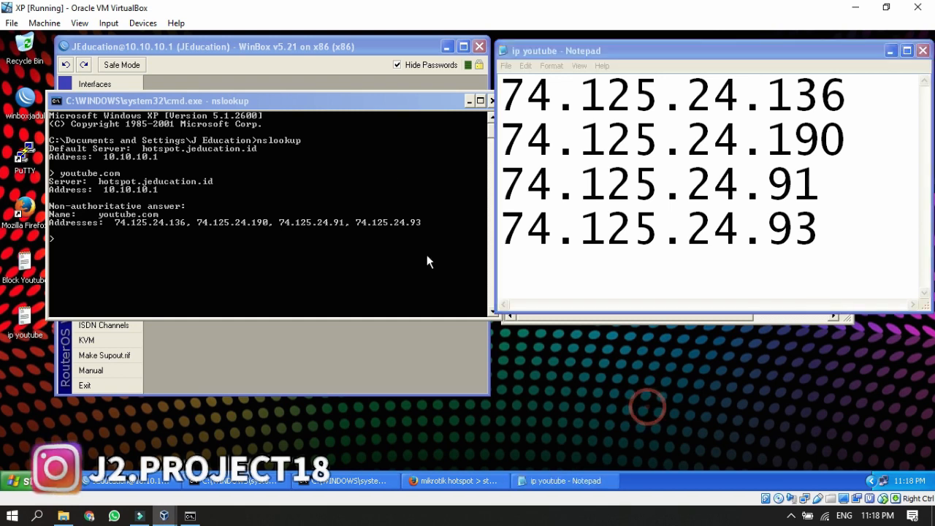
{"action": "left_click", "coordinate": [268, 255]}
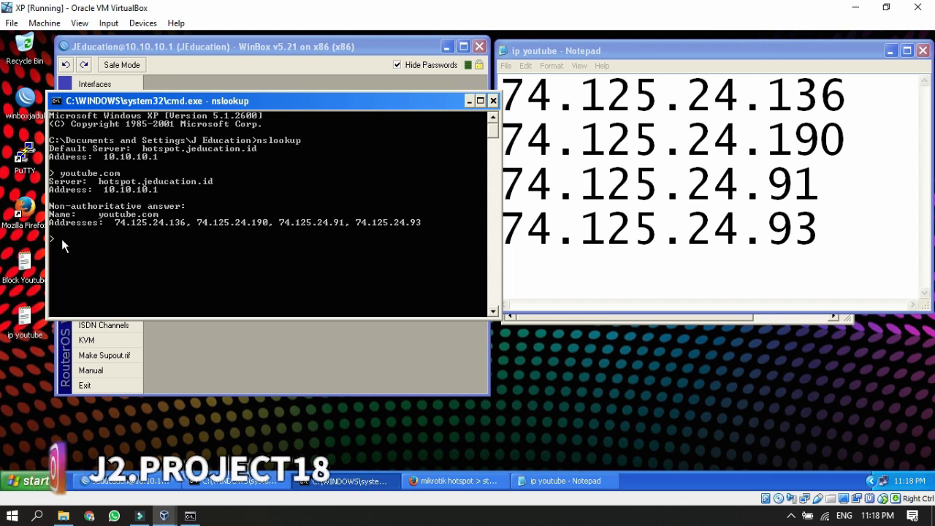
{"action": "key", "text": "ctrl+c"}
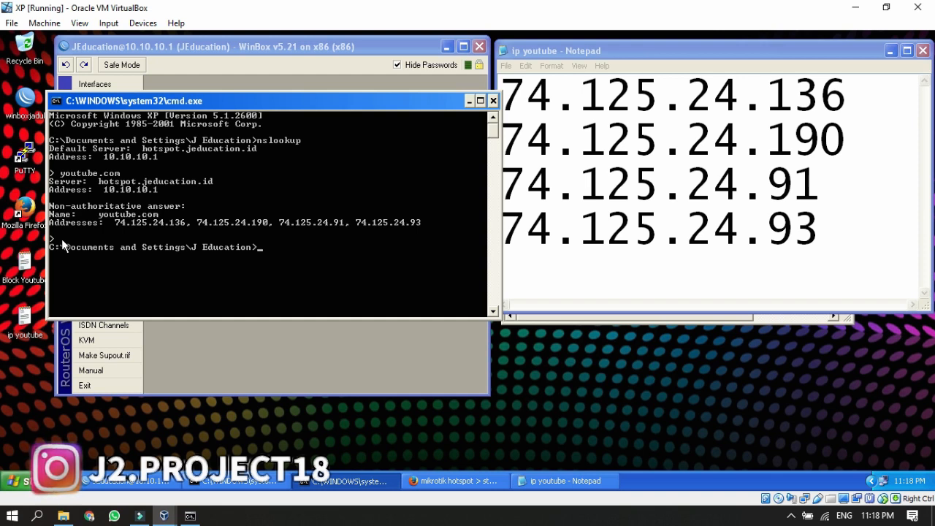
{"action": "type", "text": "ping google.com"}
{"action": "key", "text": "Return"}
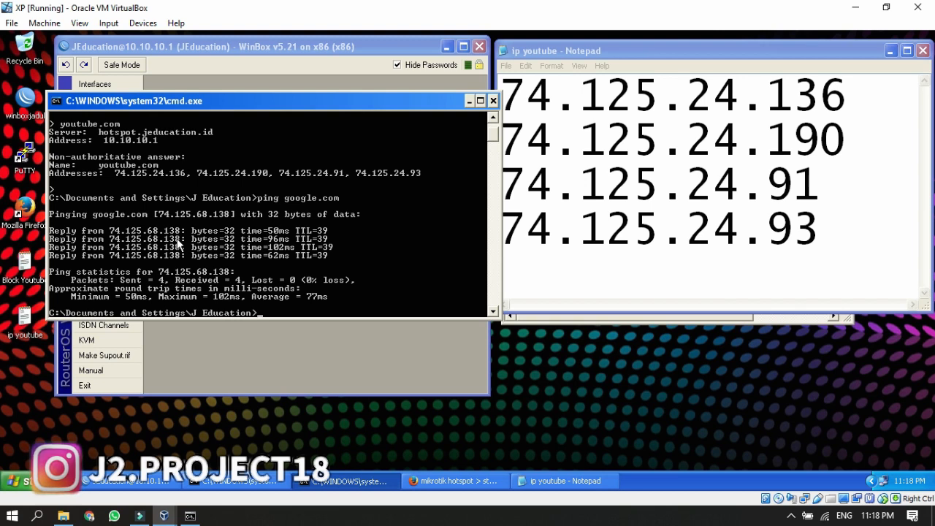
Step: Ping youtube.com from the command prompt to check that it is reachable
{"action": "type", "text": "ping yout"}
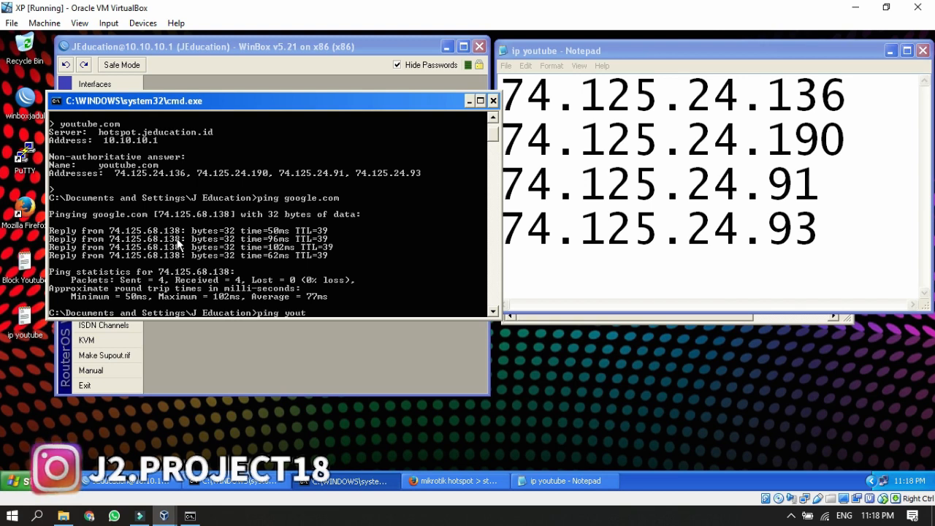
{"action": "type", "text": "ube.com"}
{"action": "key", "text": "Return"}
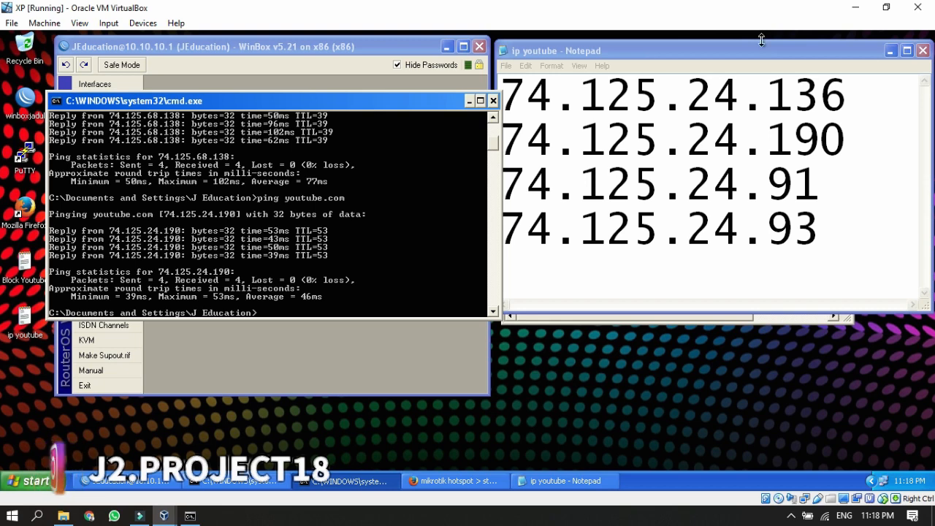
Step: Highlight 74.125.24.190 and the whole address list in the ip youtube file to compare them with the ping output
{"action": "left_click_drag", "start_coordinate": [847, 133], "coordinate": [499, 141]}
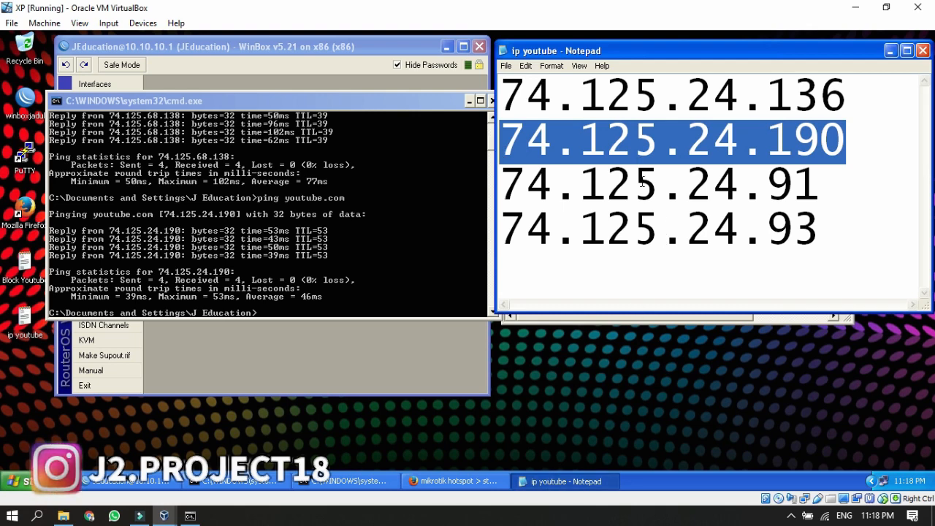
{"action": "left_click", "coordinate": [851, 146]}
{"action": "left_click", "coordinate": [835, 185]}
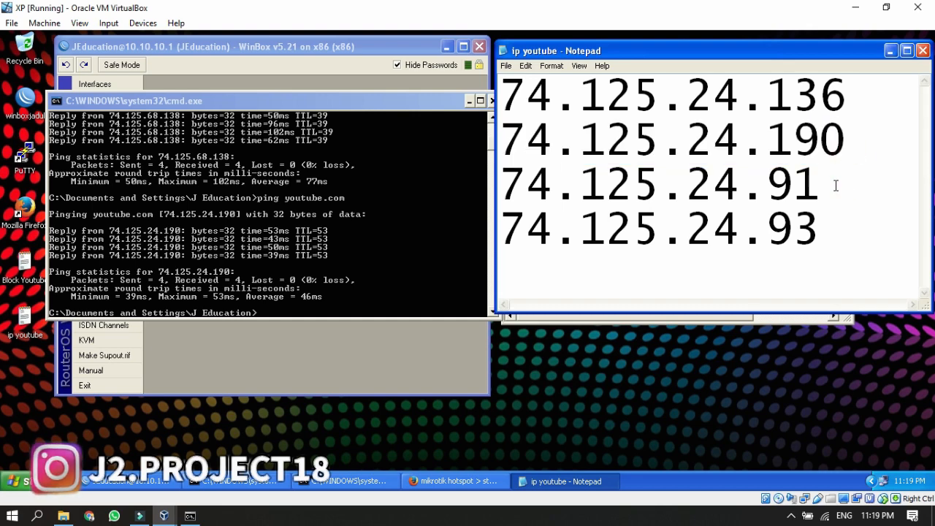
{"action": "left_click_drag", "start_coordinate": [821, 226], "coordinate": [500, 95]}
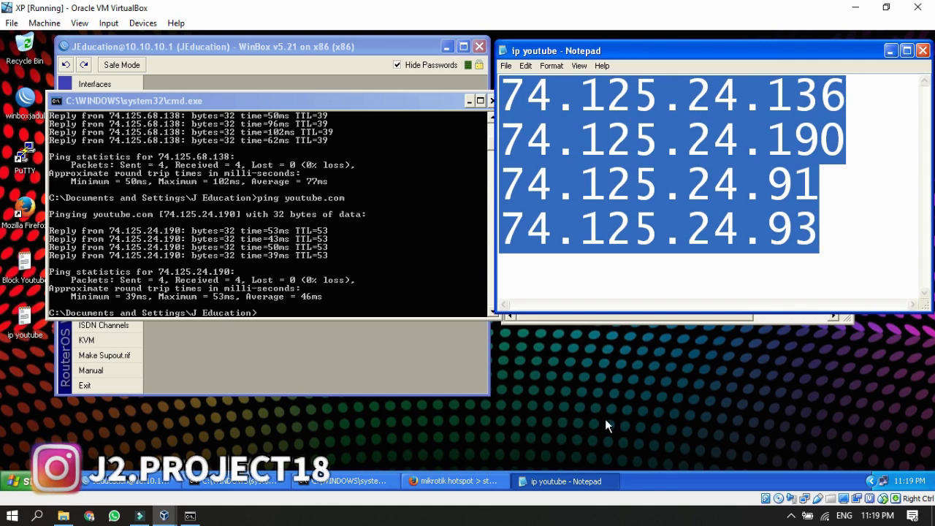
{"action": "left_click", "coordinate": [597, 463]}
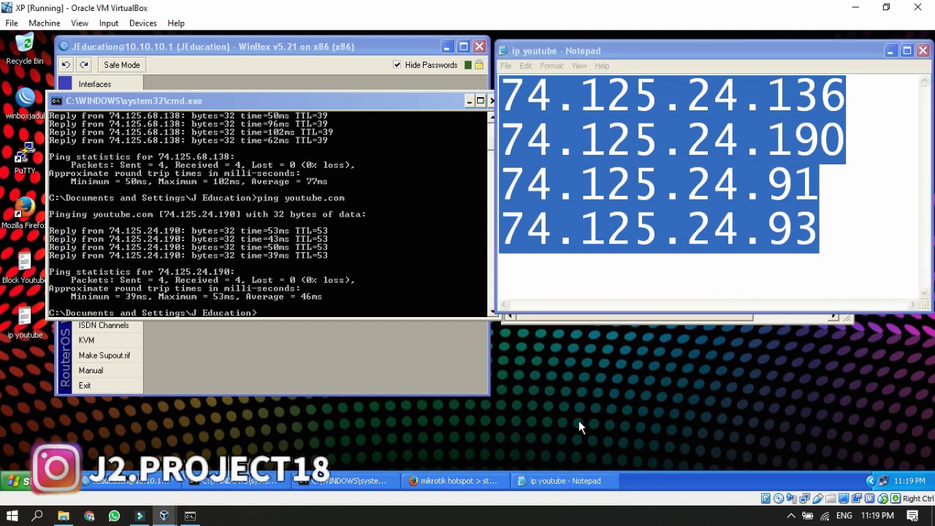
Step: Minimize the command prompt, maximize WinBox and display the IP firewall's filter rules
{"action": "left_click", "coordinate": [431, 102]}
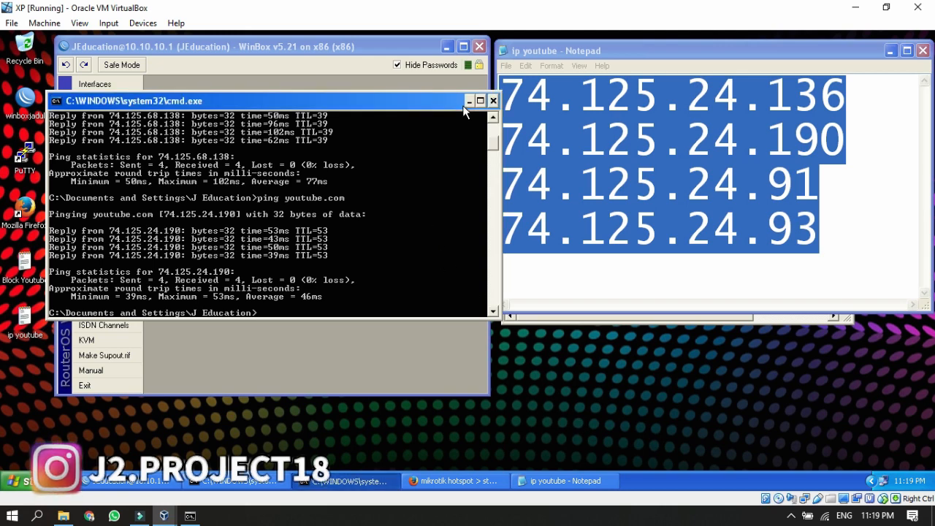
{"action": "left_click", "coordinate": [469, 100]}
{"action": "left_click_drag", "start_coordinate": [378, 48], "coordinate": [320, 44]}
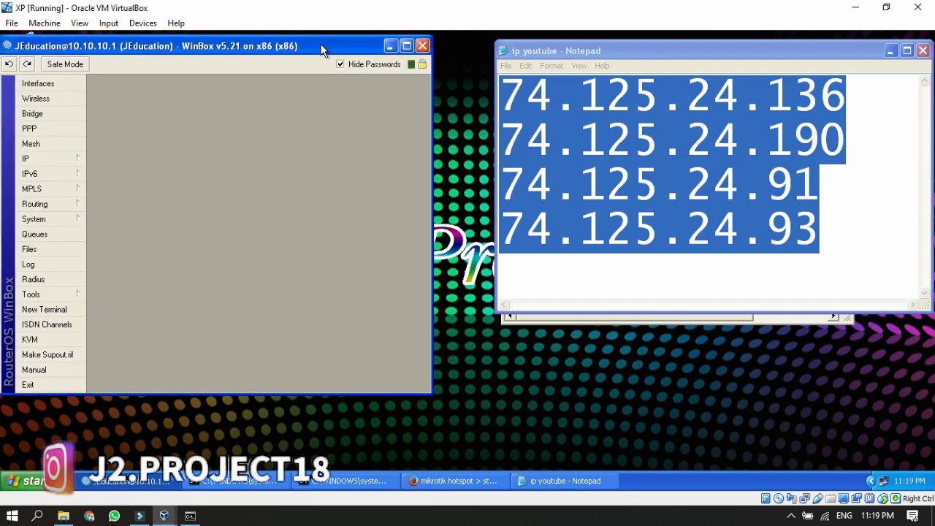
{"action": "left_click", "coordinate": [404, 41]}
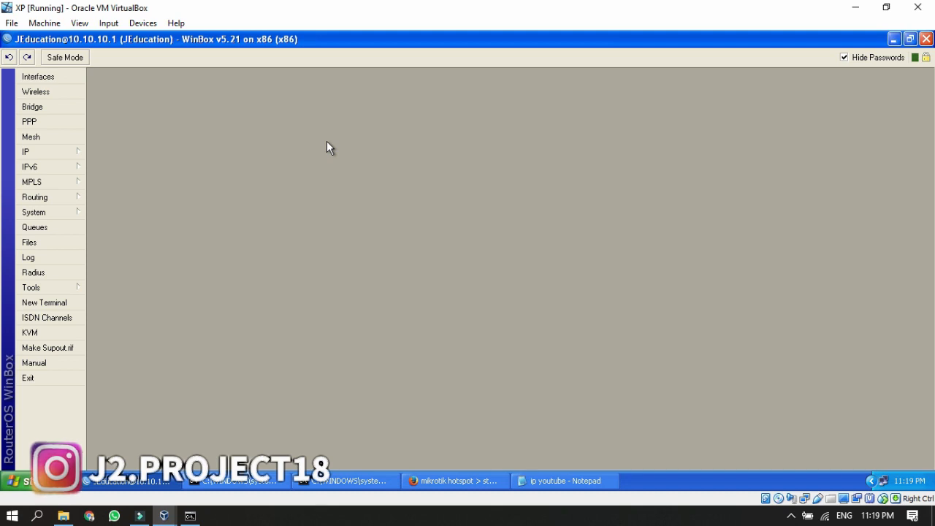
{"action": "left_click", "coordinate": [62, 153]}
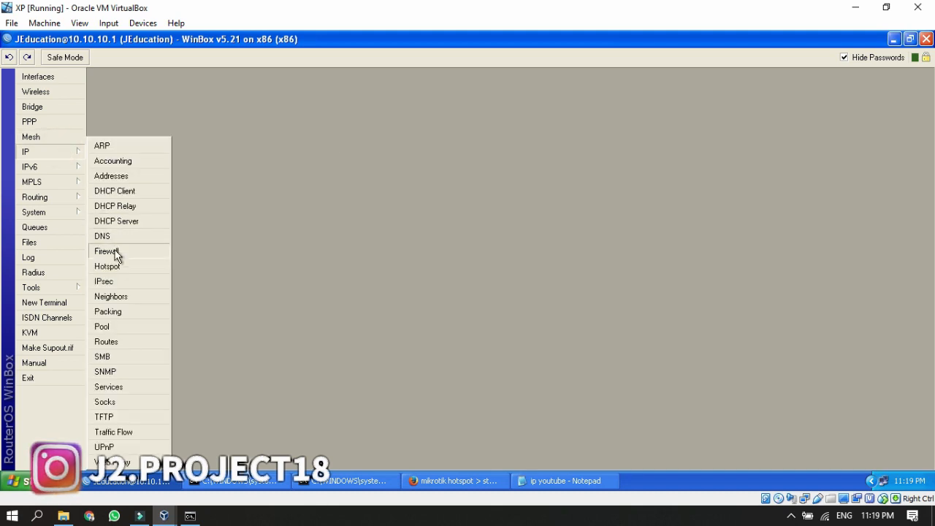
{"action": "left_click", "coordinate": [107, 251]}
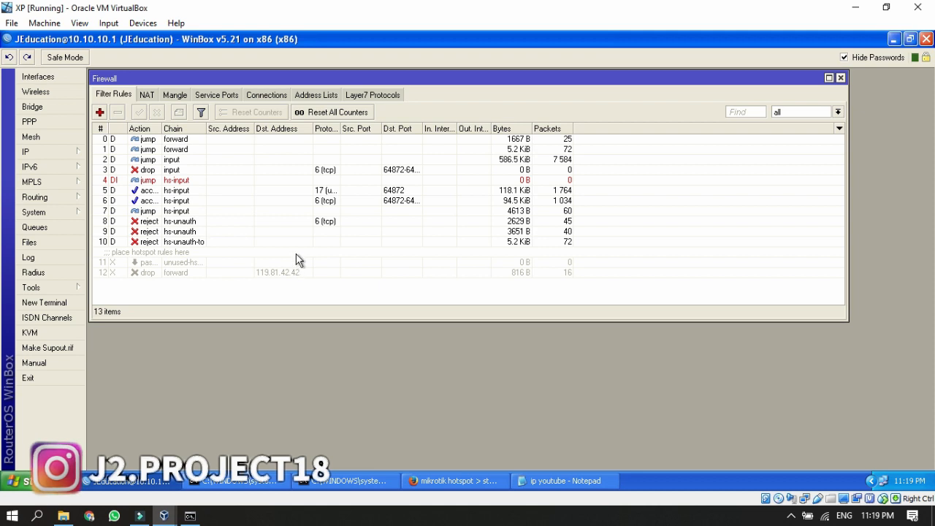
{"action": "left_click", "coordinate": [101, 116]}
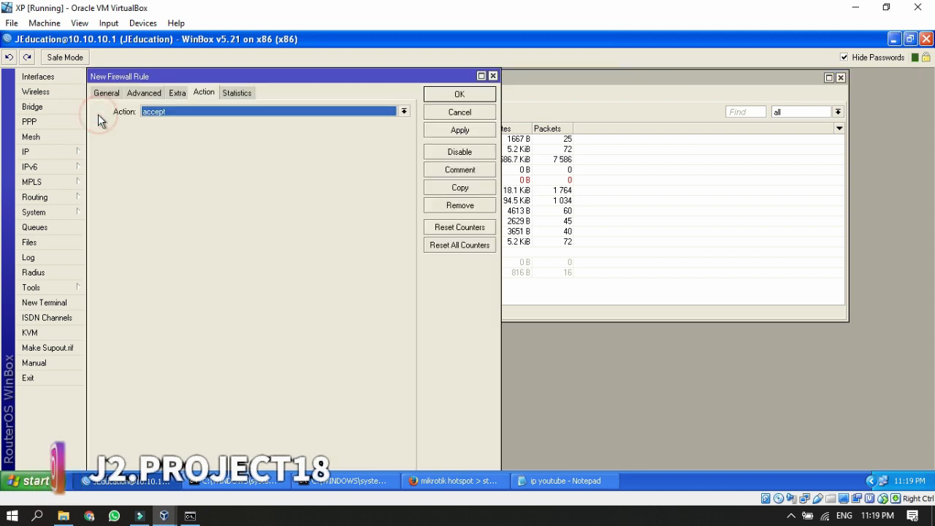
{"action": "left_click", "coordinate": [493, 76]}
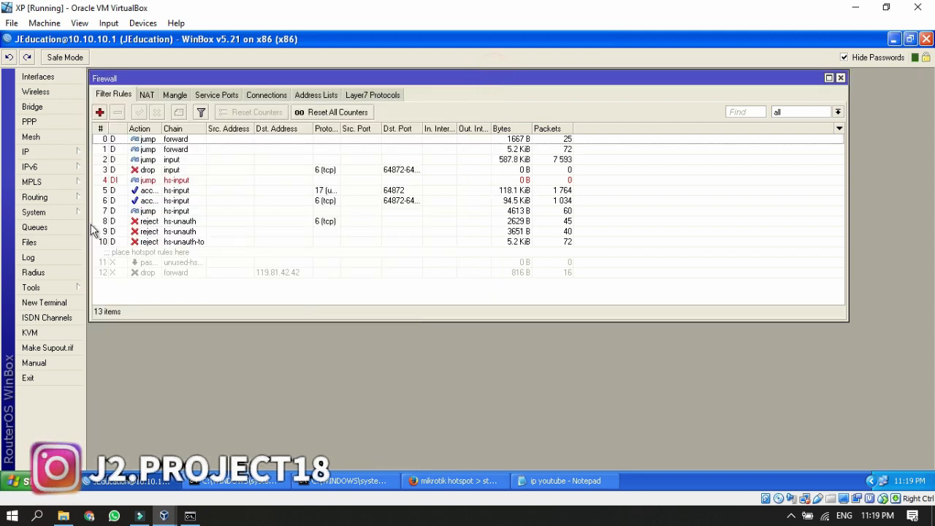
{"action": "left_click", "coordinate": [187, 242]}
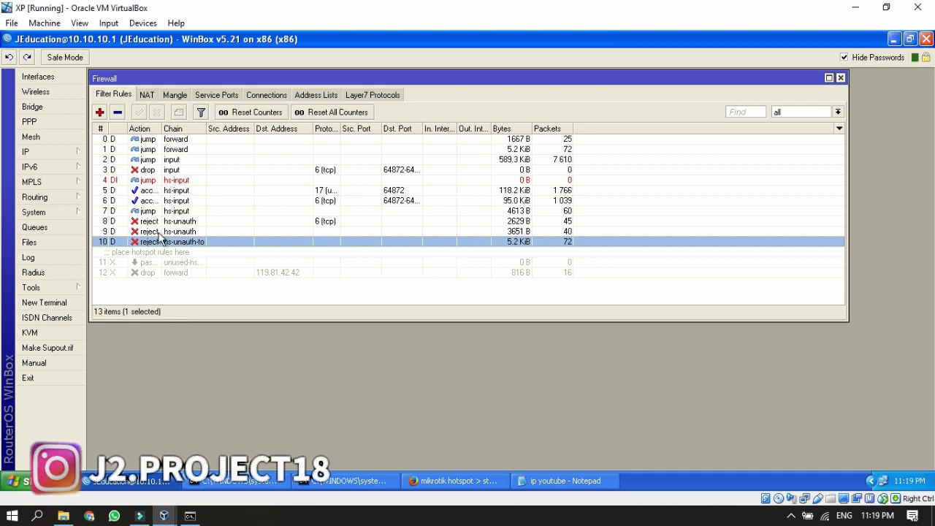
Step: Start a new firewall filter rule on the forward chain with destination address 74.125.24.136, copied from the ip youtube file
{"action": "left_click", "coordinate": [103, 114]}
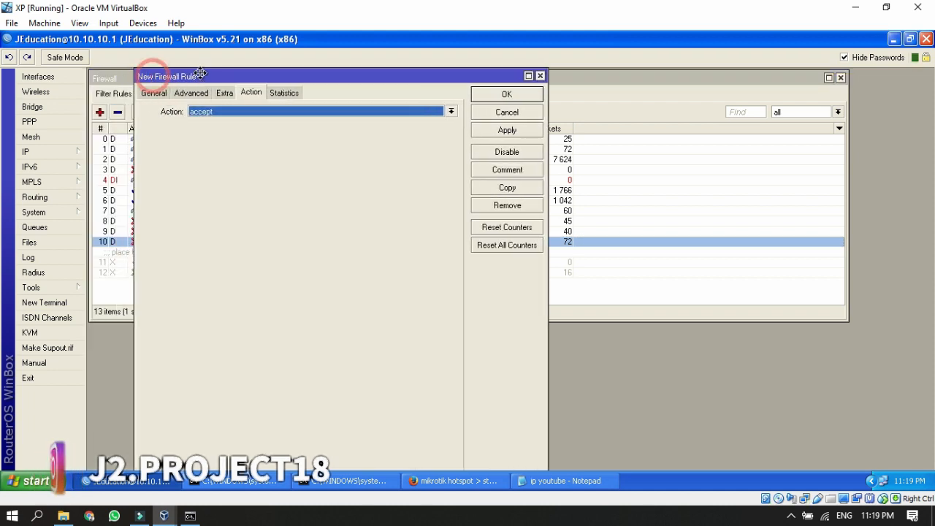
{"action": "left_click", "coordinate": [153, 94]}
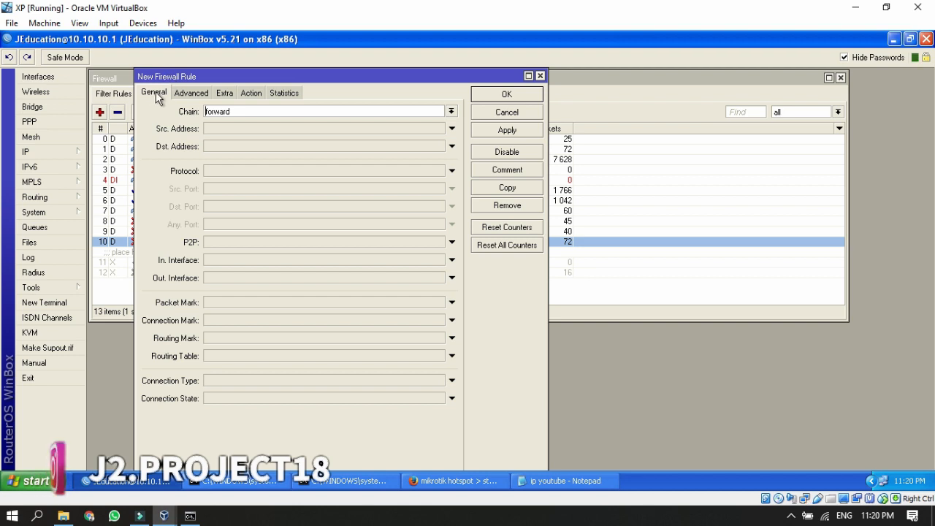
{"action": "left_click", "coordinate": [228, 107]}
{"action": "left_click", "coordinate": [239, 145]}
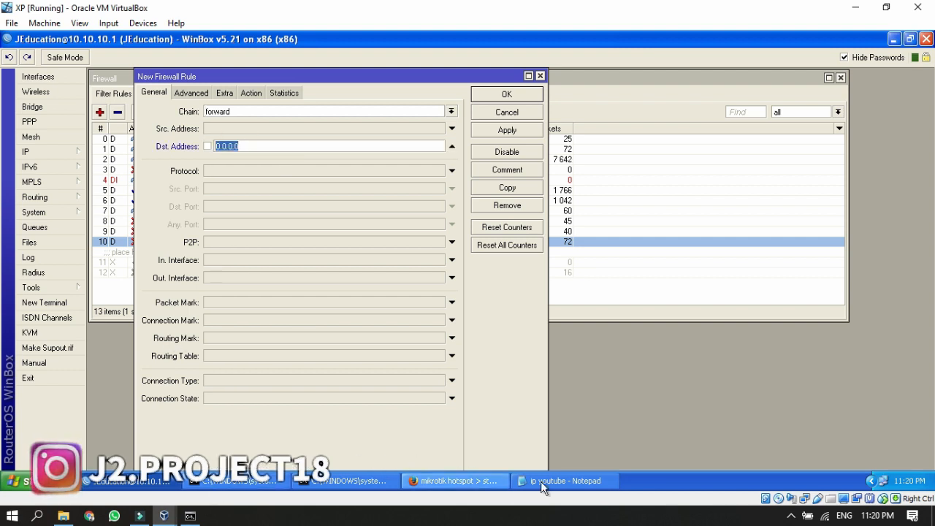
{"action": "left_click", "coordinate": [576, 487]}
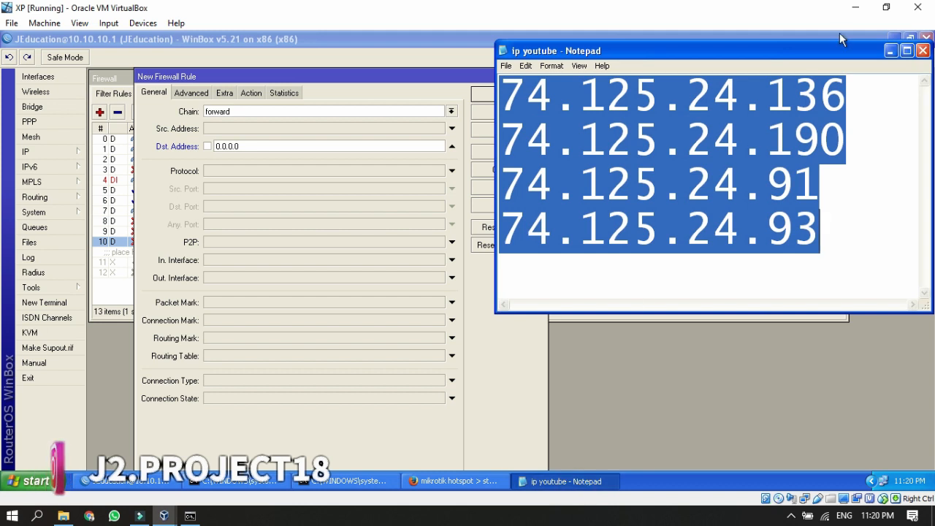
{"action": "left_click", "coordinate": [830, 93]}
{"action": "left_click_drag", "start_coordinate": [847, 94], "coordinate": [508, 110]}
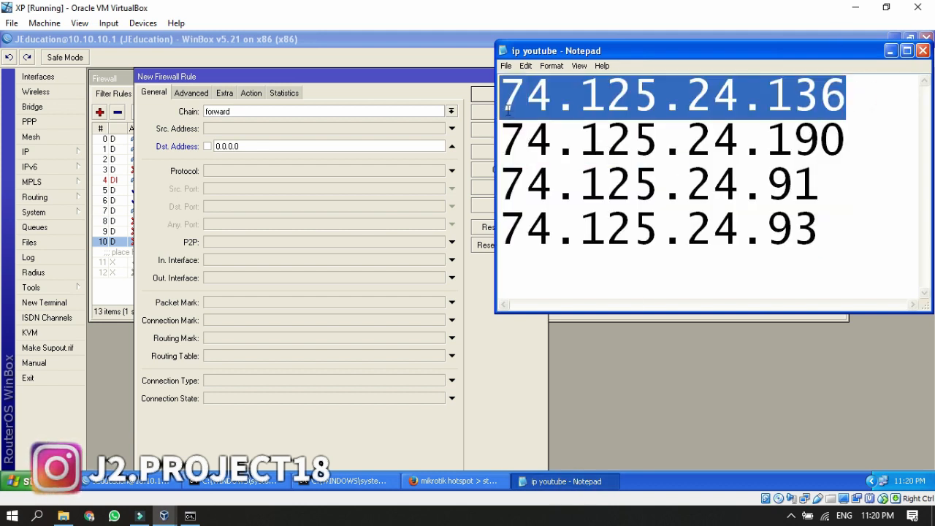
{"action": "key", "text": "ctrl+c"}
{"action": "left_click", "coordinate": [298, 145]}
{"action": "key", "text": "ctrl+v"}
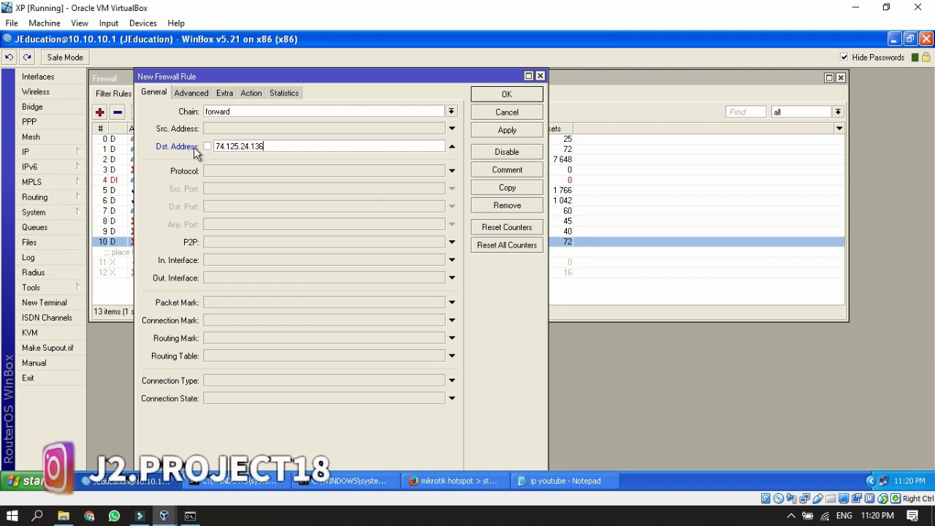
Step: Set the new firewall rule's action to drop
{"action": "left_click", "coordinate": [255, 95]}
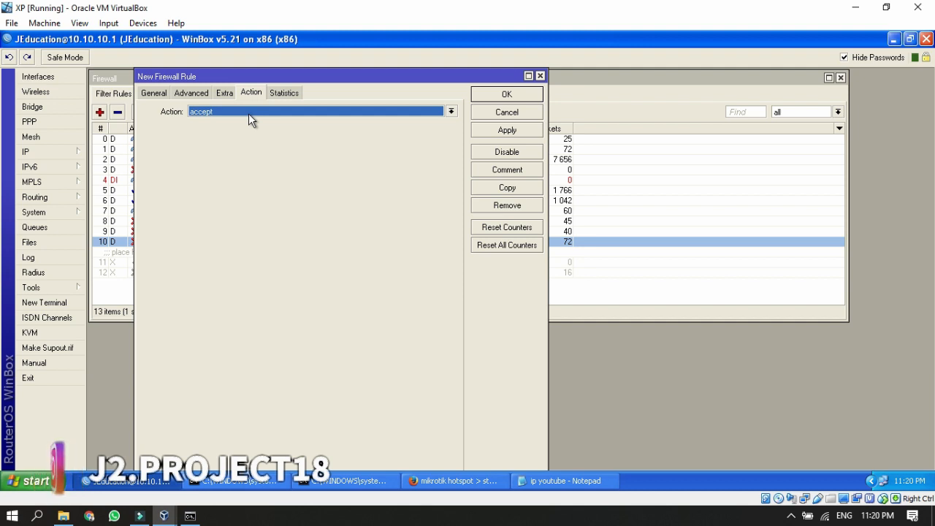
{"action": "left_click", "coordinate": [248, 113]}
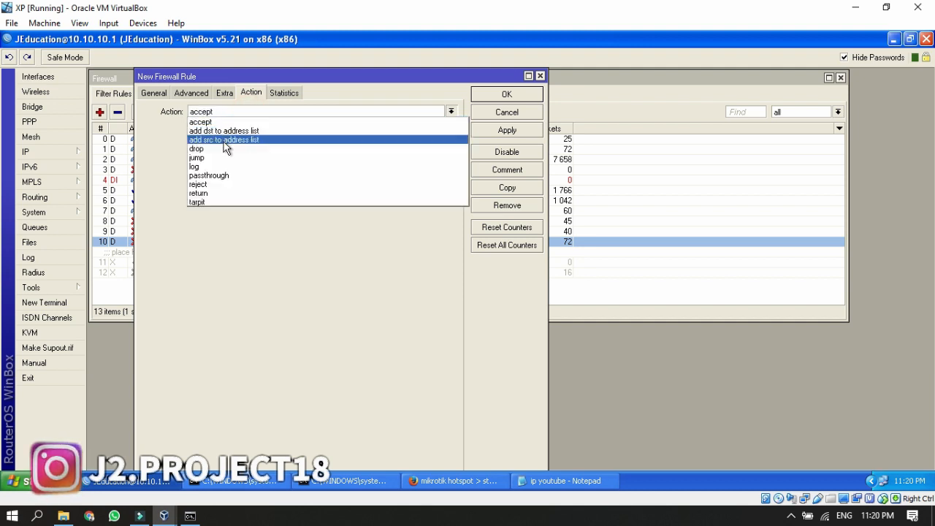
{"action": "left_click", "coordinate": [224, 151]}
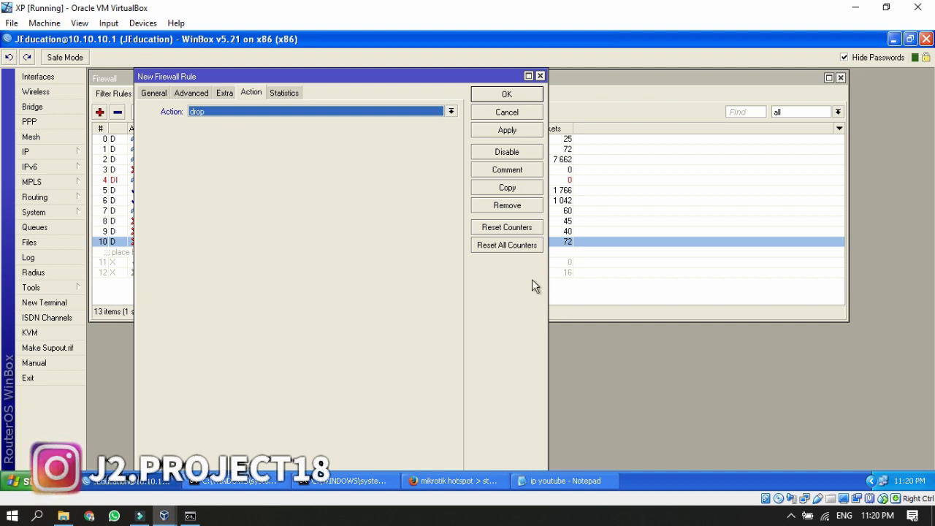
Step: Run a continuous ping with "ping youtube.com -t" and move the command prompt clear of the firewall rule's buttons
{"action": "left_click", "coordinate": [350, 483]}
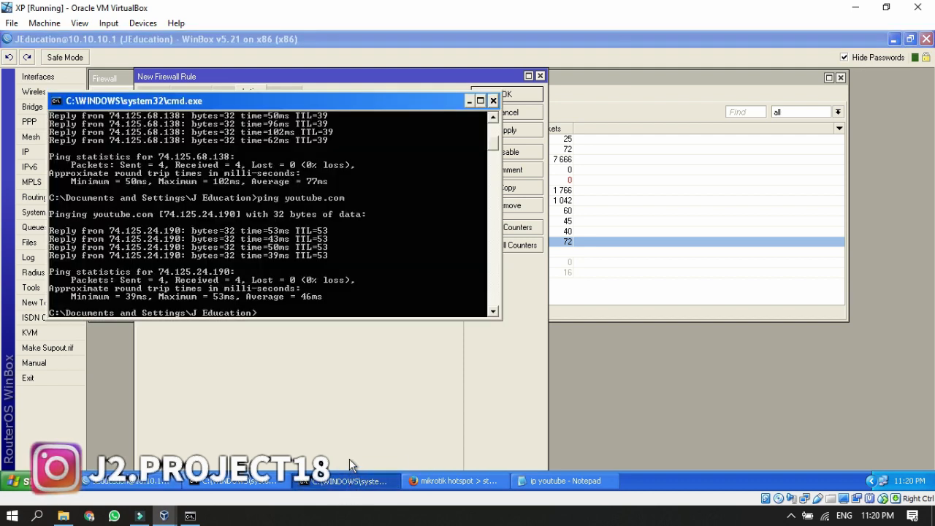
{"action": "type", "text": "ping youtube.com"}
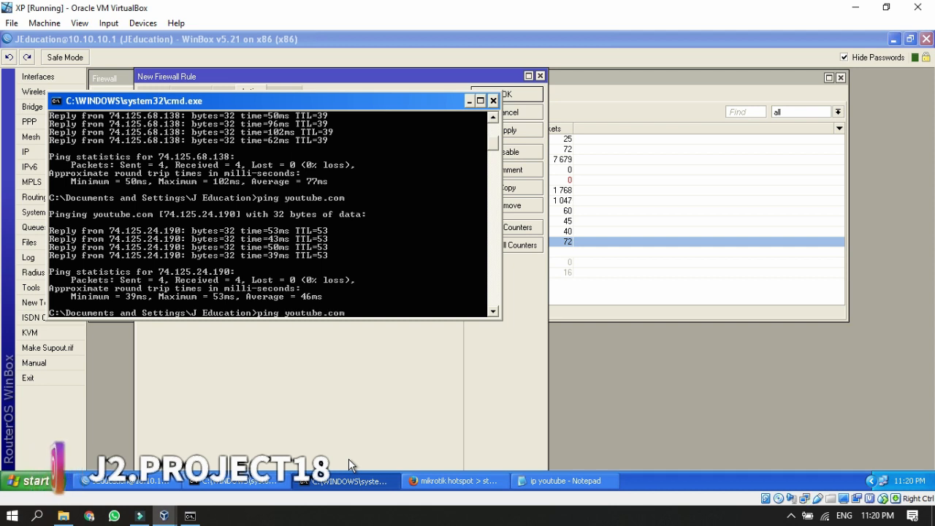
{"action": "type", "text": " -t"}
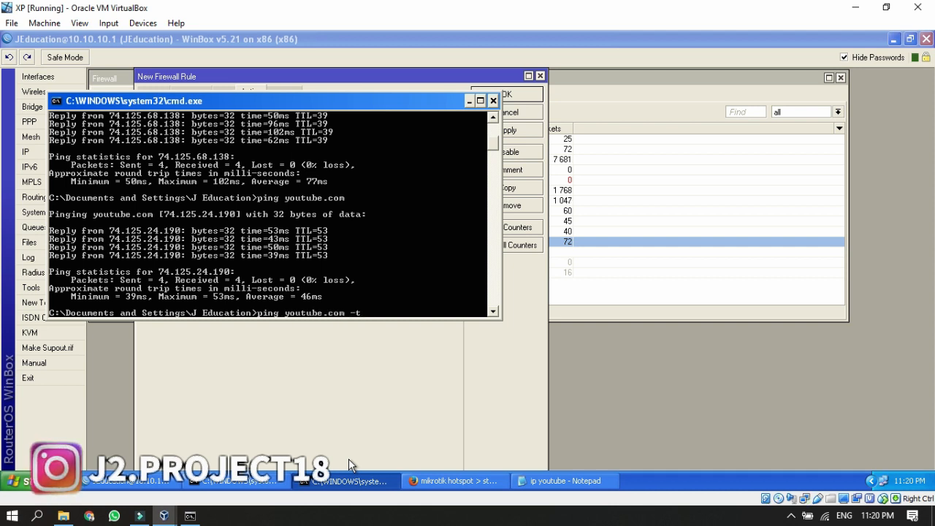
{"action": "left_click_drag", "start_coordinate": [135, 101], "coordinate": [353, 244]}
{"action": "key", "text": "Return"}
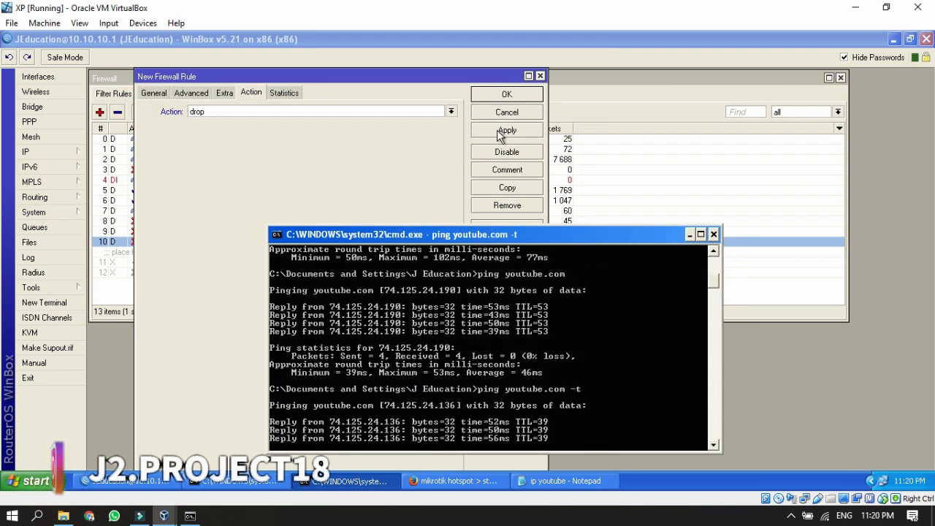
Step: Restore WinBox to a smaller window beside the running ping and apply the drop rule for 74.125.24.136
{"action": "left_click", "coordinate": [910, 40]}
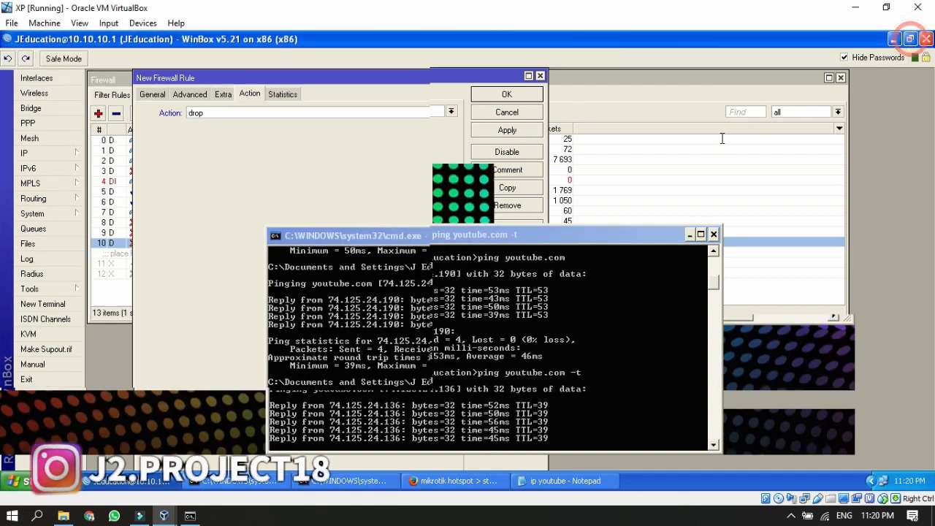
{"action": "left_click_drag", "start_coordinate": [578, 235], "coordinate": [742, 206]}
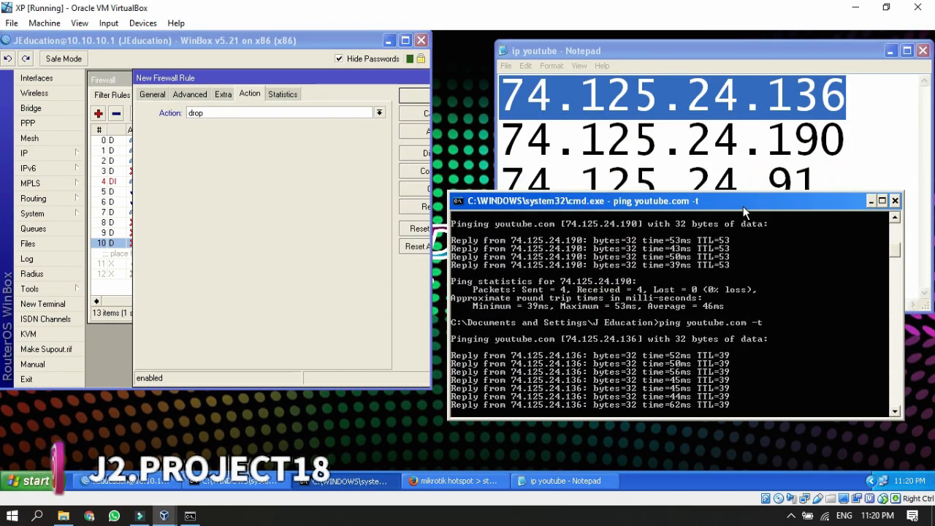
{"action": "left_click", "coordinate": [373, 78]}
{"action": "left_click_drag", "start_coordinate": [374, 78], "coordinate": [324, 80]}
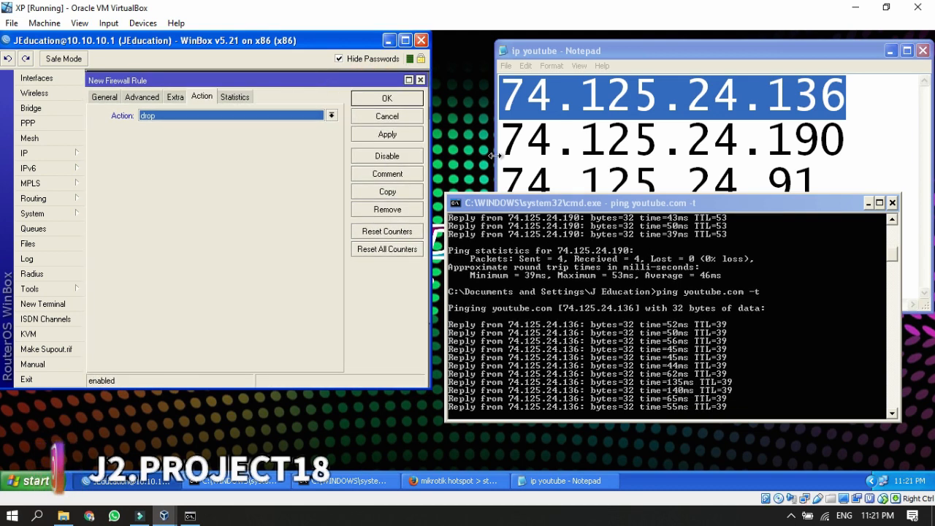
{"action": "left_click", "coordinate": [407, 138]}
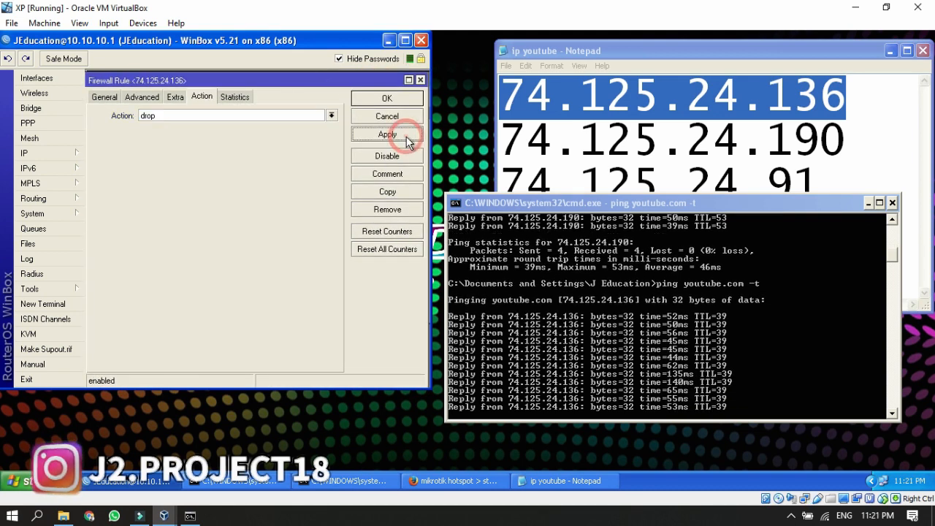
Step: Save the drop rule for 74.125.24.136, shrink the command prompt and bring the ip youtube address list to the front
{"action": "left_click", "coordinate": [387, 99]}
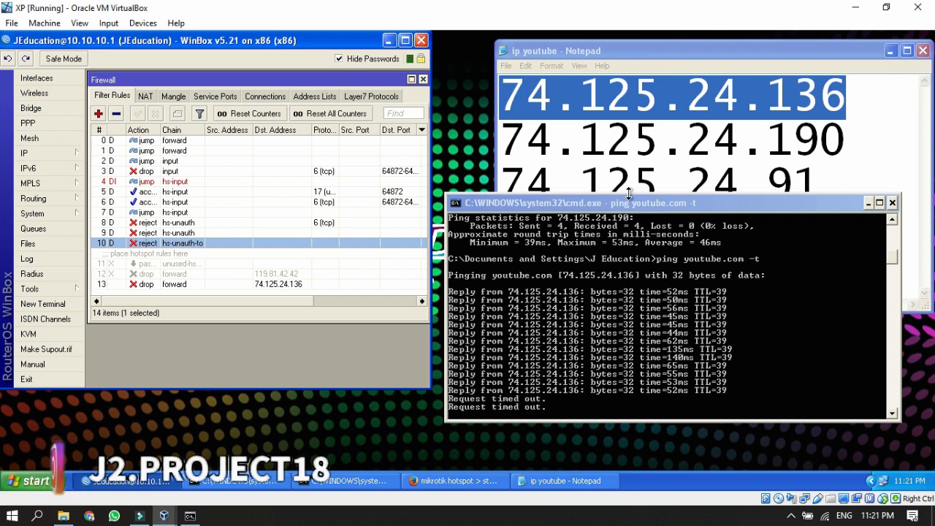
{"action": "left_click_drag", "start_coordinate": [628, 193], "coordinate": [626, 211]}
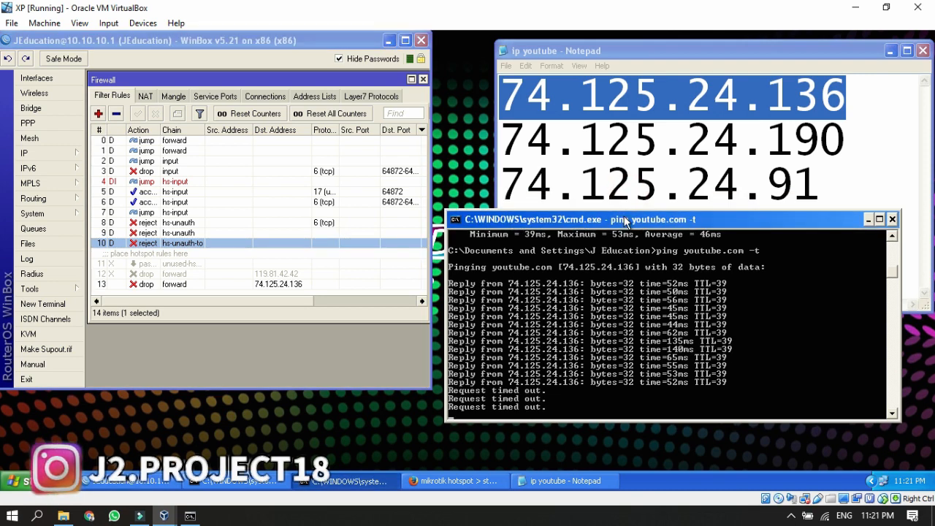
{"action": "left_click", "coordinate": [814, 175]}
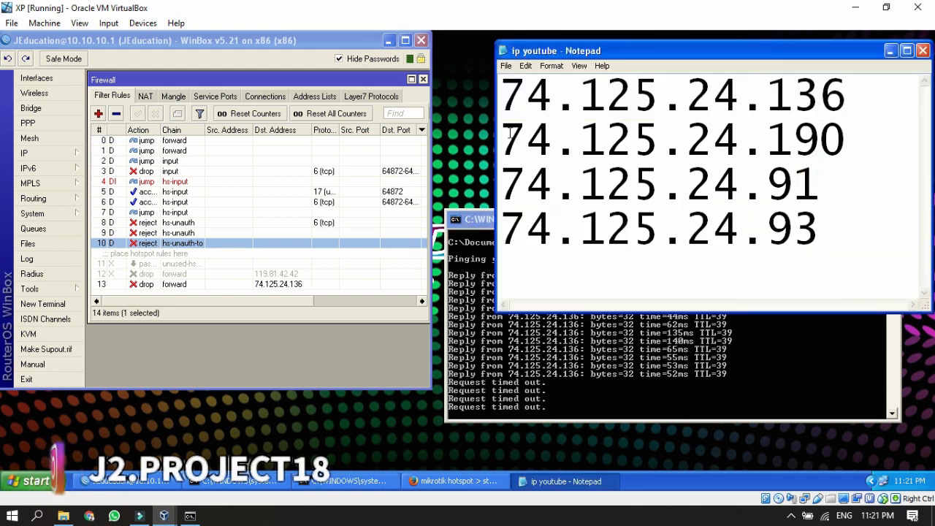
Step: Select 74.125.24.190 in the ip youtube file and start a new firewall filter rule with the action drop
{"action": "left_click_drag", "start_coordinate": [509, 134], "coordinate": [846, 136]}
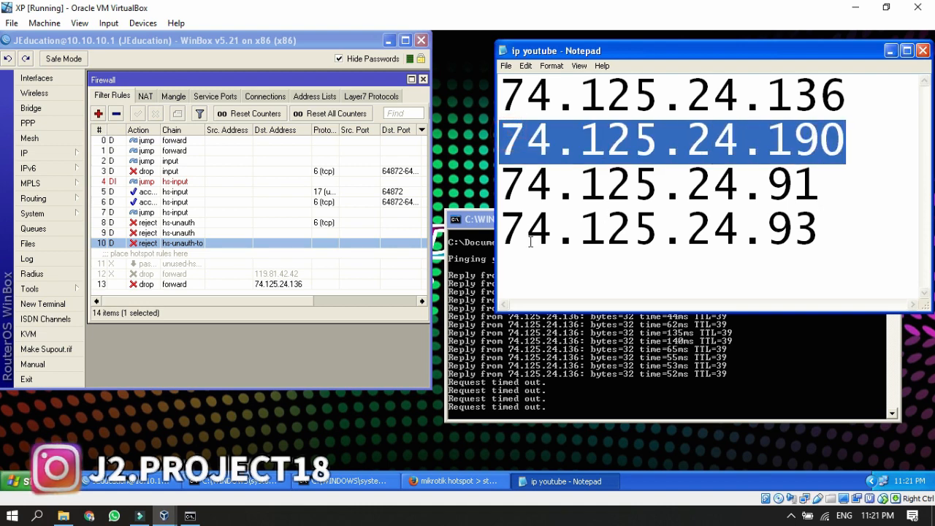
{"action": "left_click", "coordinate": [530, 407]}
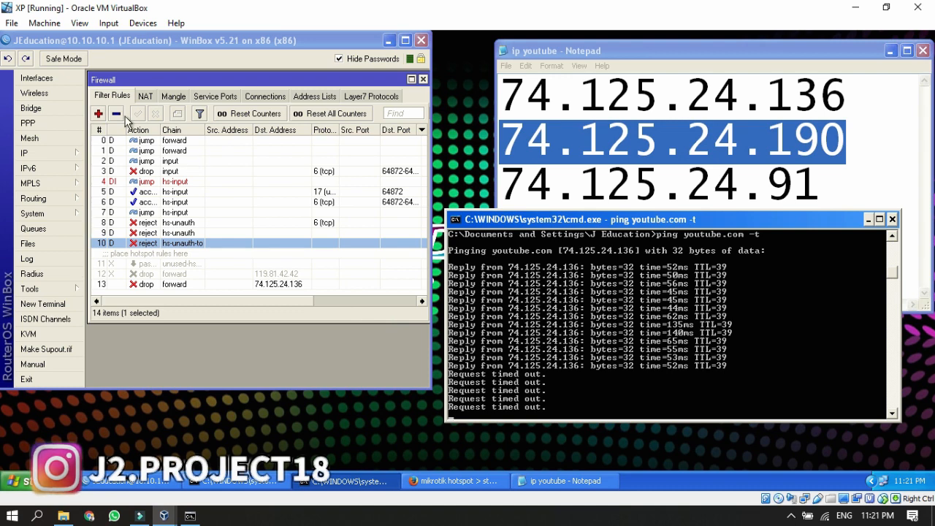
{"action": "left_click", "coordinate": [99, 115]}
{"action": "left_click", "coordinate": [164, 114]}
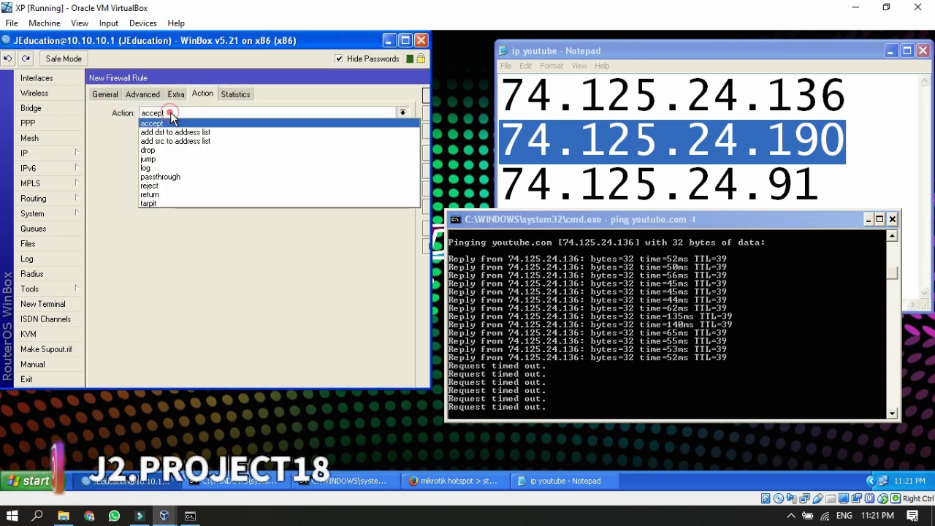
{"action": "left_click", "coordinate": [159, 150]}
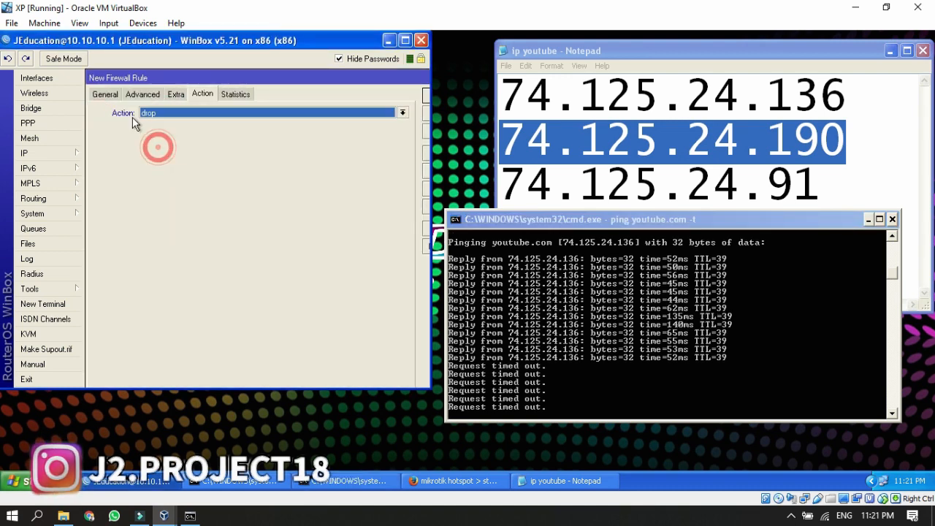
Step: Set the new rule's destination address to 74.125.24.190 on the forward chain, copied from the ip youtube file, and save the rule
{"action": "left_click", "coordinate": [104, 94]}
{"action": "left_click", "coordinate": [175, 146]}
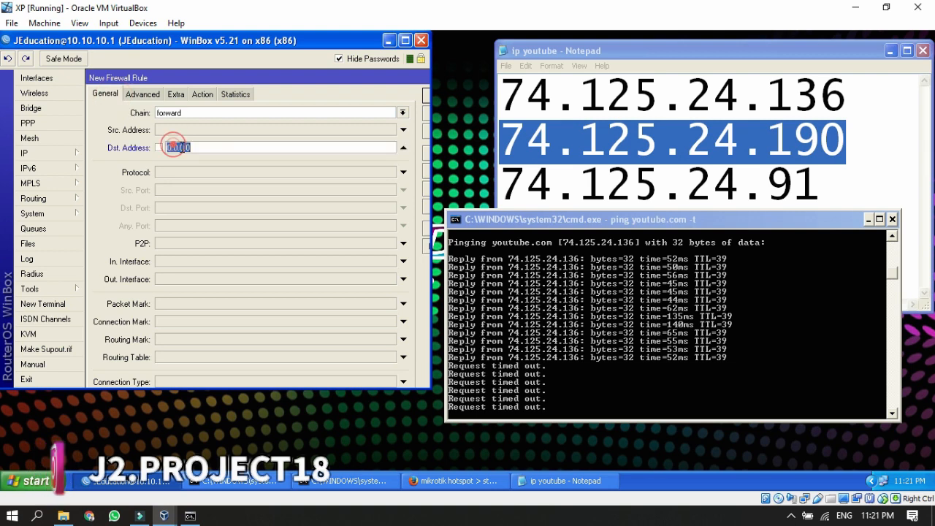
{"action": "left_click", "coordinate": [830, 136]}
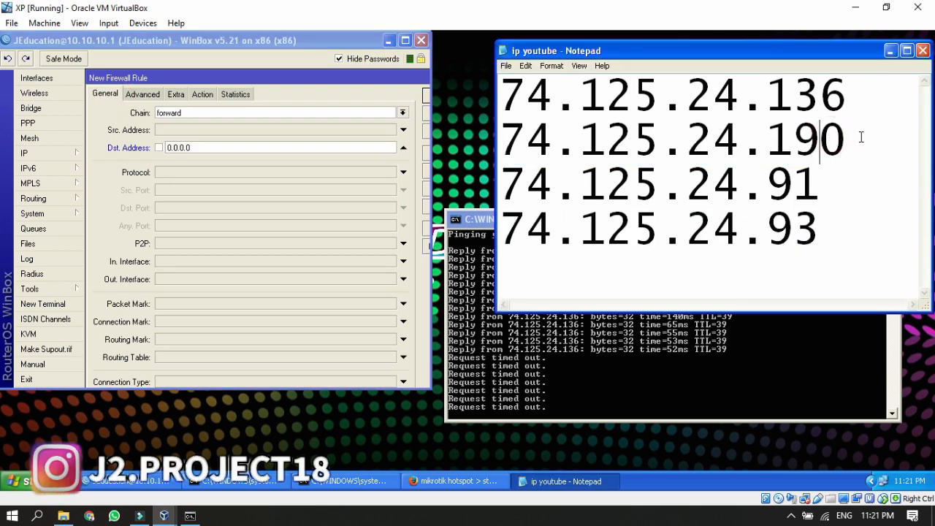
{"action": "left_click_drag", "start_coordinate": [860, 139], "coordinate": [495, 150]}
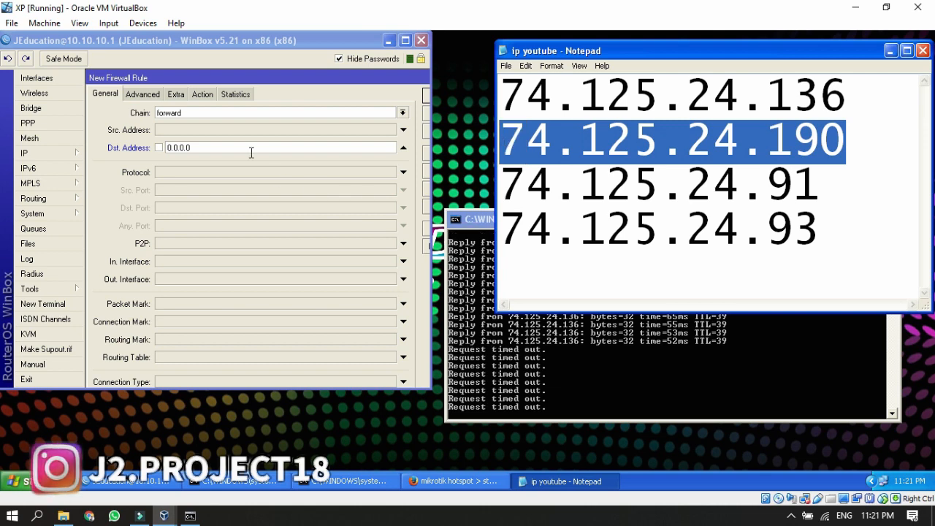
{"action": "left_click", "coordinate": [244, 148]}
{"action": "left_click_drag", "start_coordinate": [174, 140], "coordinate": [159, 146]}
{"action": "key", "text": "ctrl+v"}
{"action": "left_click_drag", "start_coordinate": [327, 79], "coordinate": [285, 84]}
{"action": "left_click", "coordinate": [401, 137]}
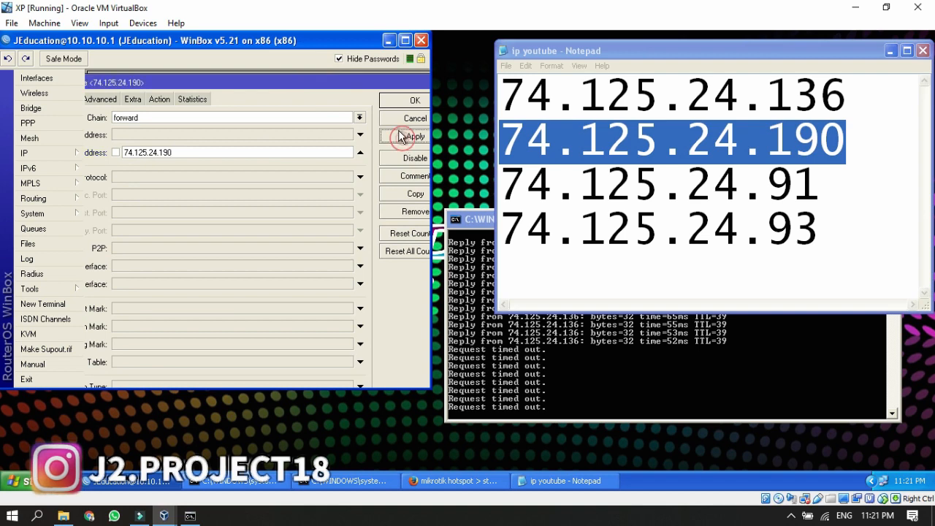
{"action": "left_click", "coordinate": [414, 100]}
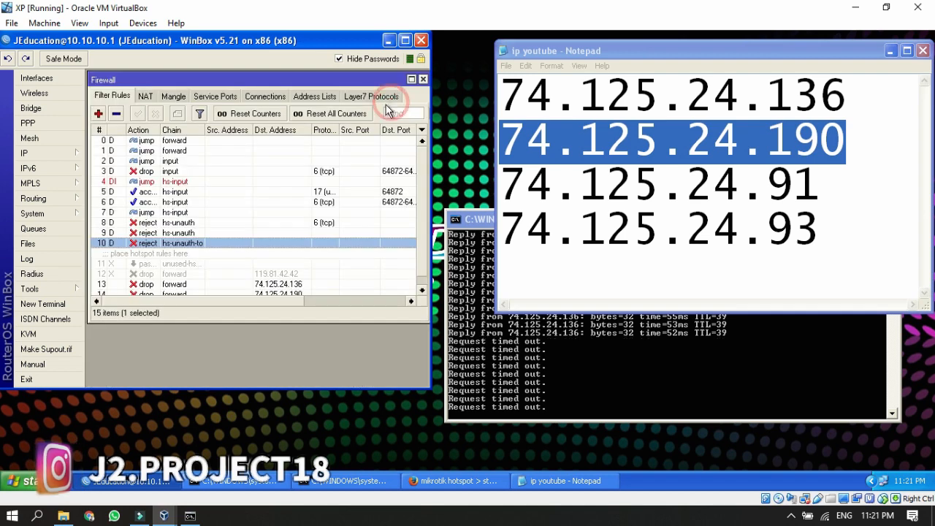
Step: Start another forward chain filter rule with destination address 74.125.24.91, copied from the ip youtube file
{"action": "left_click", "coordinate": [100, 114]}
{"action": "left_click", "coordinate": [179, 148]}
{"action": "left_click_drag", "start_coordinate": [846, 184], "coordinate": [494, 198]}
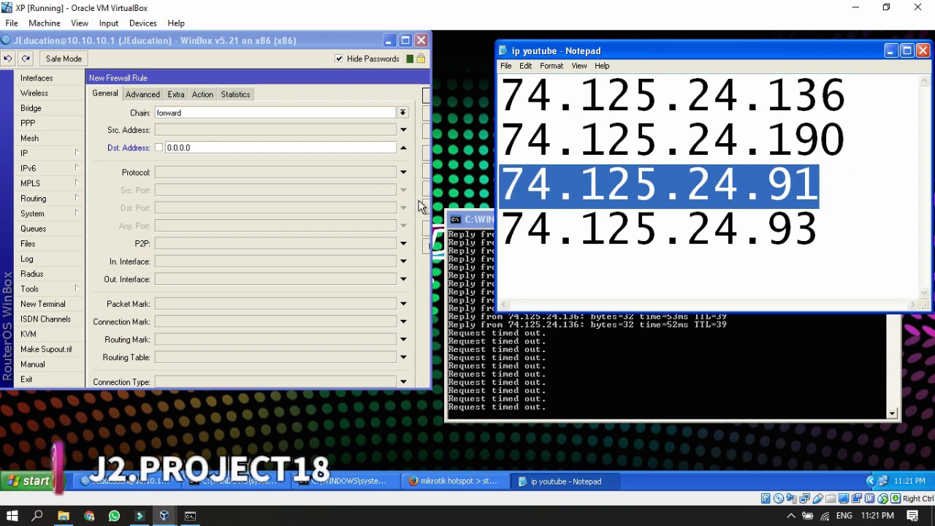
{"action": "left_click_drag", "start_coordinate": [282, 149], "coordinate": [142, 146]}
{"action": "key", "text": "ctrl+v"}
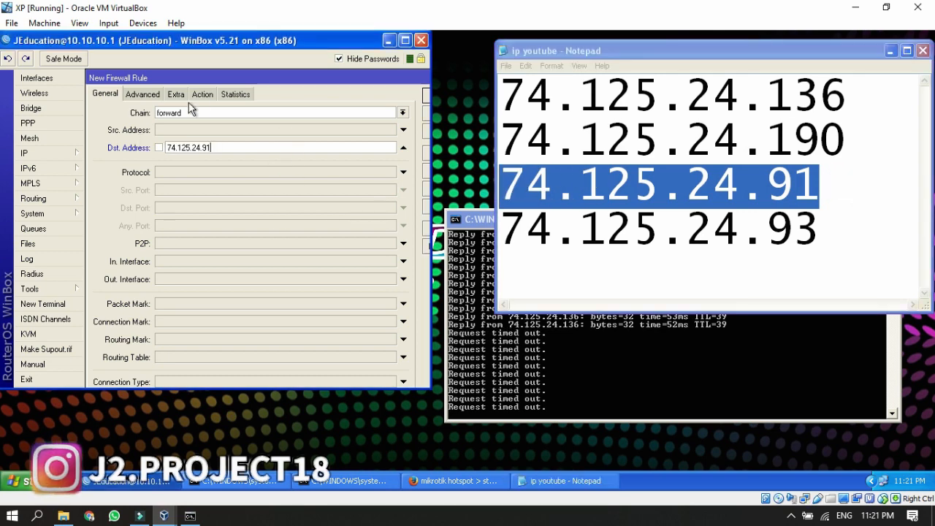
Step: Set the action of the rule for 74.125.24.91 to drop and save the rule
{"action": "left_click", "coordinate": [203, 94]}
{"action": "left_click", "coordinate": [205, 113]}
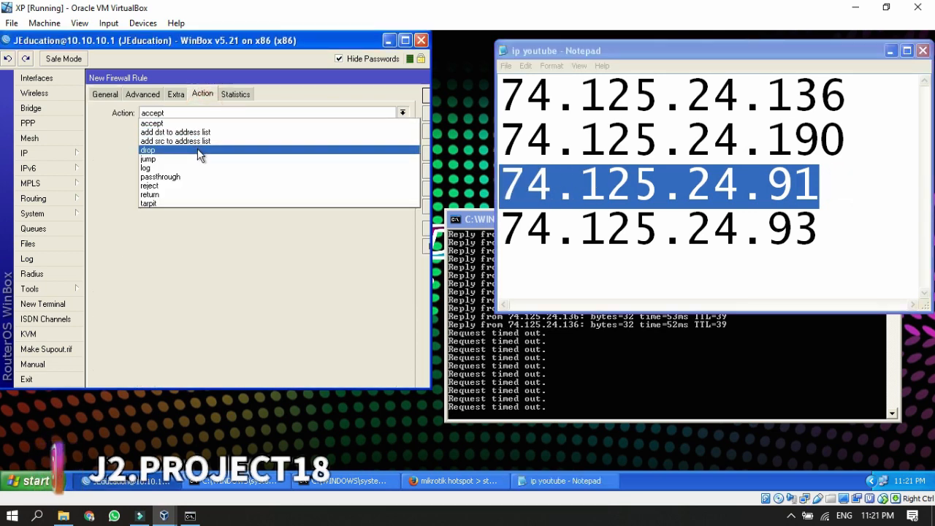
{"action": "left_click", "coordinate": [197, 149]}
{"action": "left_click_drag", "start_coordinate": [362, 78], "coordinate": [313, 85]}
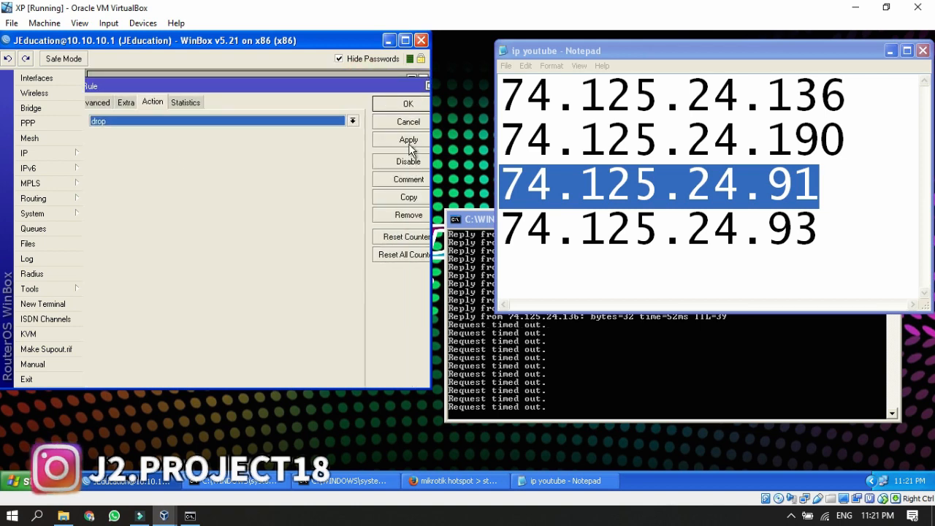
{"action": "left_click", "coordinate": [409, 139]}
{"action": "left_click", "coordinate": [408, 103]}
Step: Copy 74.125.24.93 from the ip youtube file and start a new filter rule with the action drop
{"action": "left_click_drag", "start_coordinate": [840, 231], "coordinate": [501, 256]}
{"action": "key", "text": "ctrl+c"}
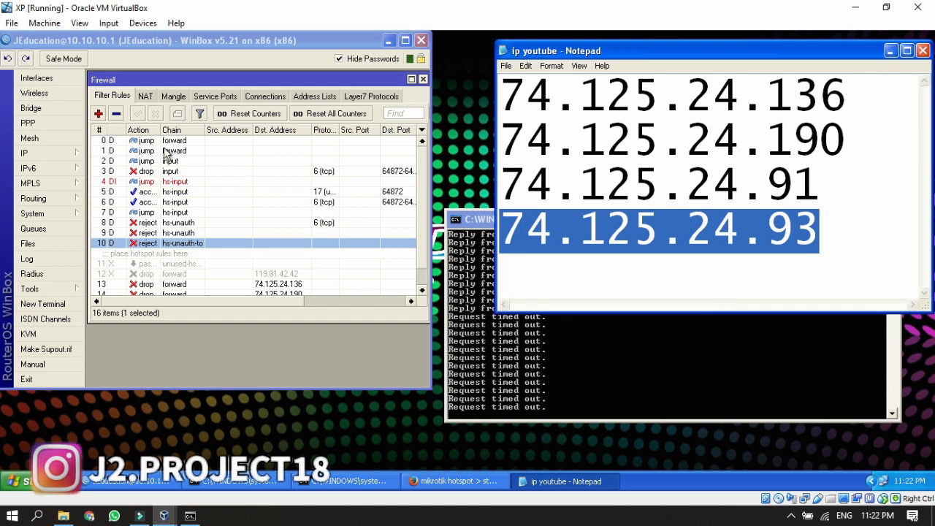
{"action": "left_click", "coordinate": [99, 114]}
{"action": "left_click", "coordinate": [166, 117]}
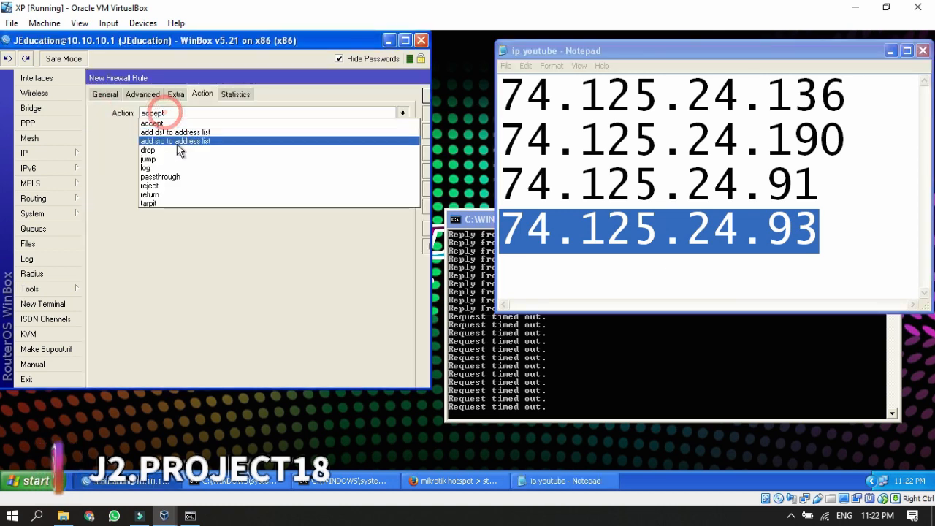
{"action": "left_click", "coordinate": [157, 148]}
Step: Set the new rule's destination address to 74.125.24.93 on the forward chain and save the rule
{"action": "left_click", "coordinate": [105, 94]}
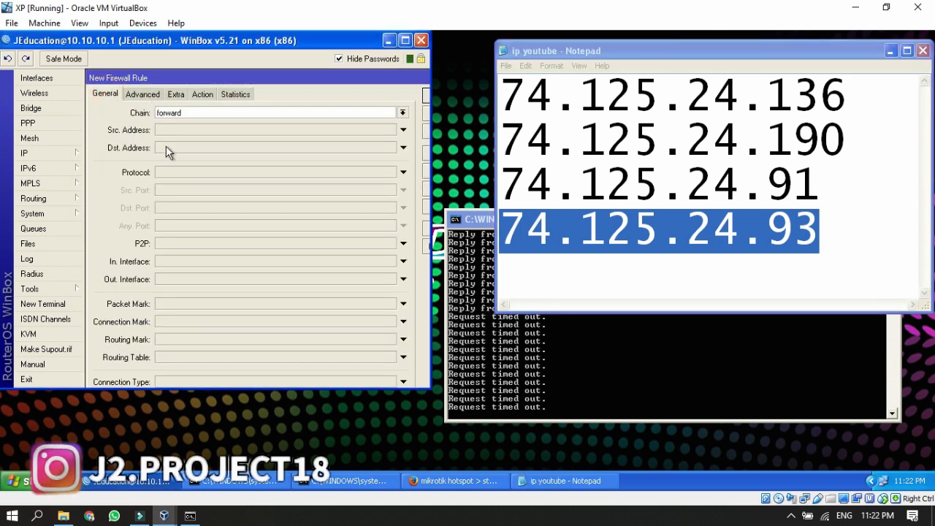
{"action": "left_click", "coordinate": [168, 148]}
{"action": "key", "text": "ctrl+v"}
{"action": "left_click_drag", "start_coordinate": [373, 78], "coordinate": [321, 78]}
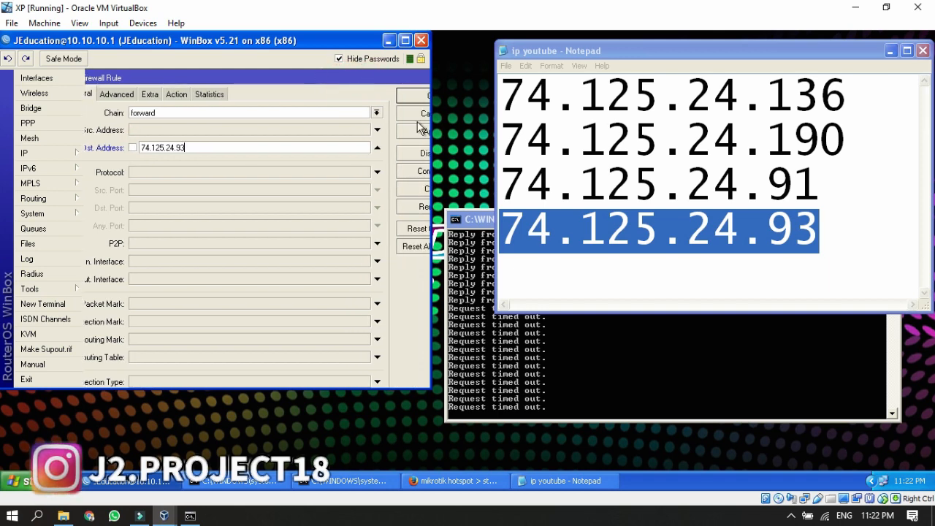
{"action": "left_click", "coordinate": [405, 98]}
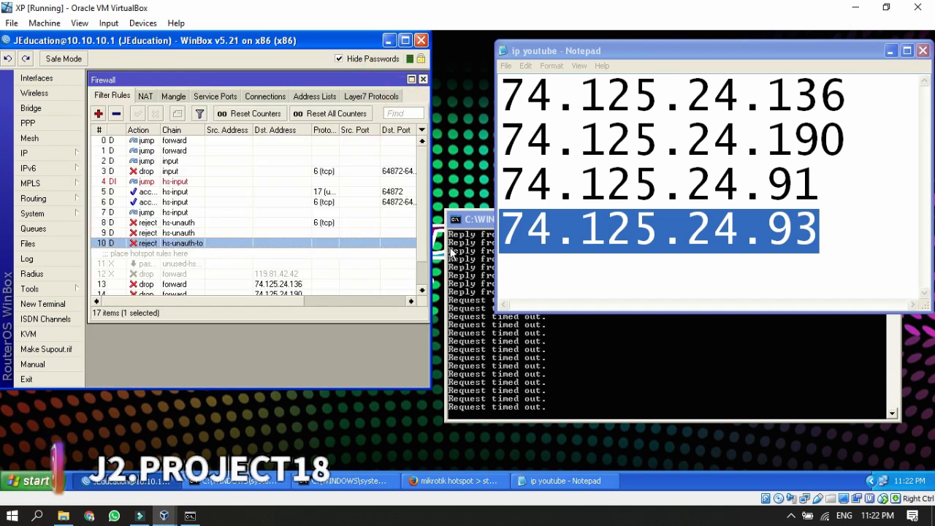
Step: Review the added drop rules, stop the running ping and rerun "ping youtube.com -t" to test the block
{"action": "scroll", "coordinate": [382, 266], "scroll_direction": "down", "scroll_amount": 1}
{"action": "left_click", "coordinate": [531, 397]}
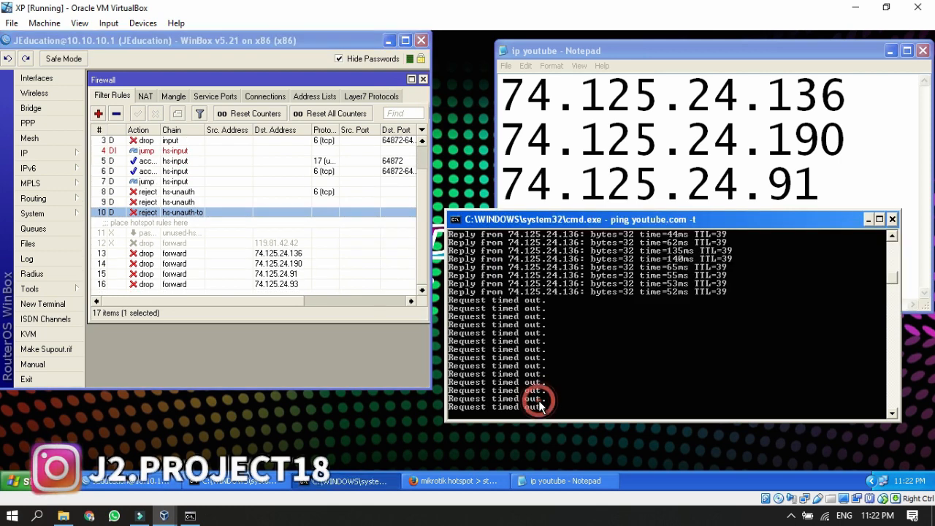
{"action": "key", "text": "ctrl+c"}
{"action": "key", "text": "Up"}
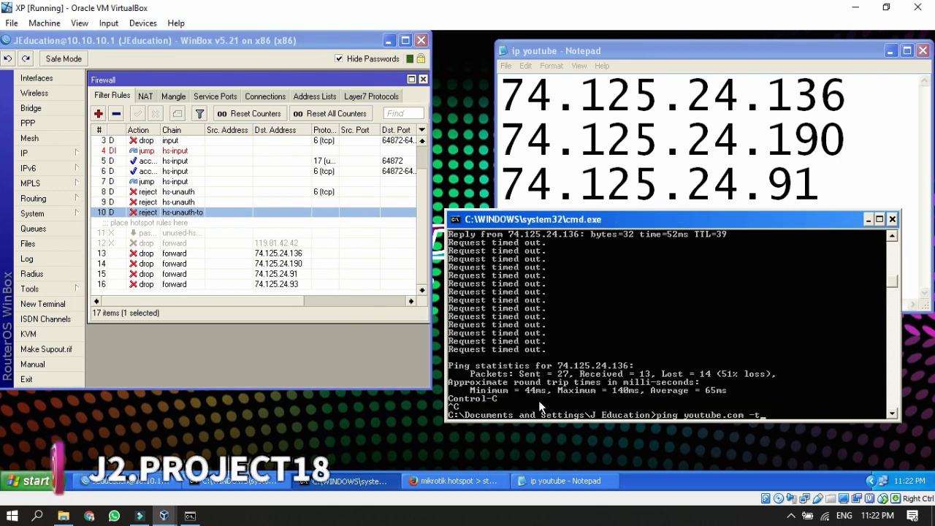
{"action": "key", "text": "Return"}
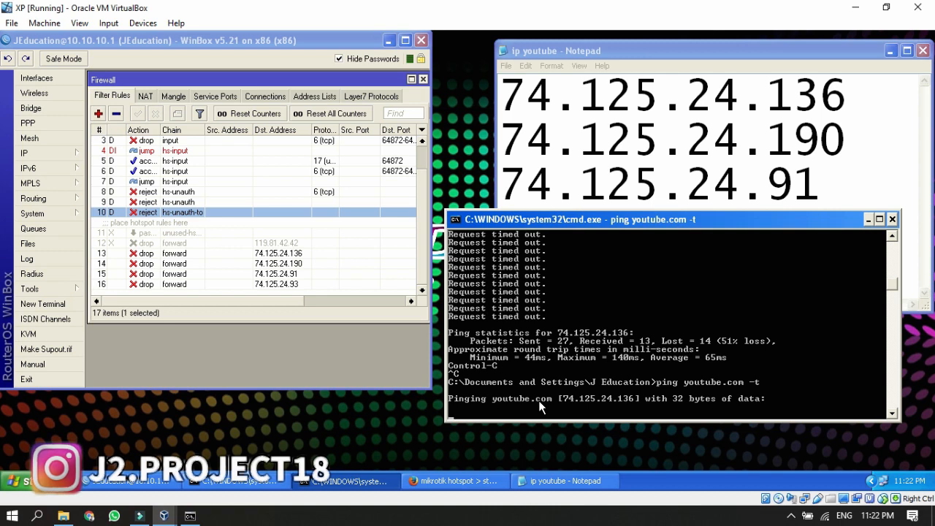
{"action": "scroll", "coordinate": [636, 369], "scroll_direction": "down", "scroll_amount": 3}
{"action": "scroll", "coordinate": [636, 369], "scroll_direction": "up", "scroll_amount": 8}
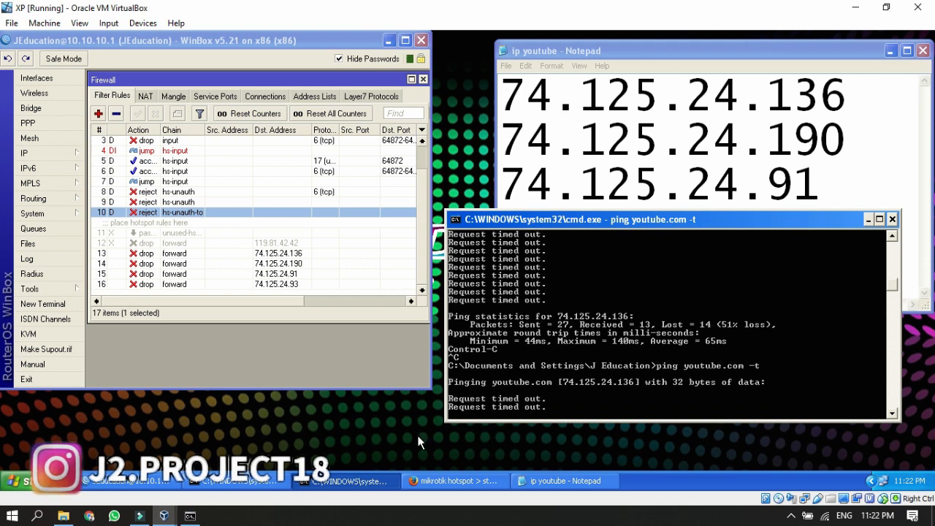
Step: Switch to Firefox and open the YouTube results page for "j2 project18" in a new tab to test the block
{"action": "left_click", "coordinate": [443, 476]}
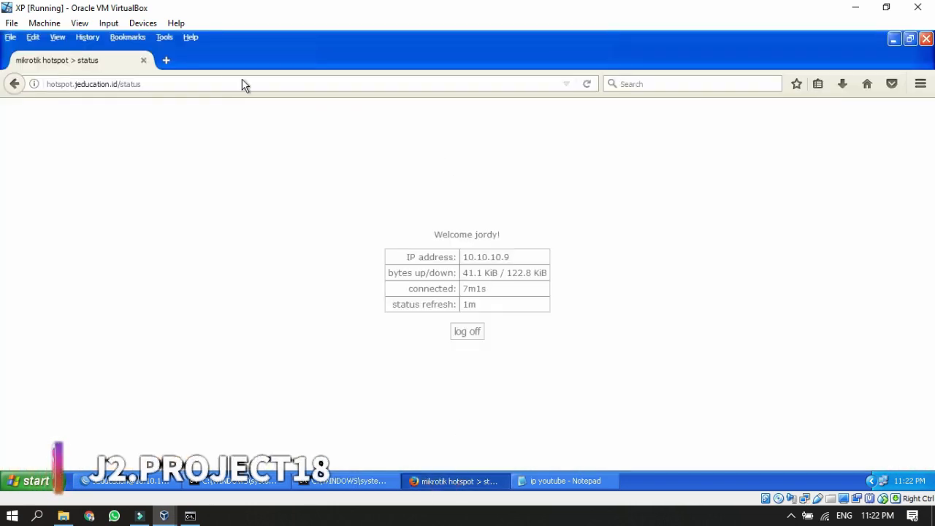
{"action": "left_click", "coordinate": [166, 60]}
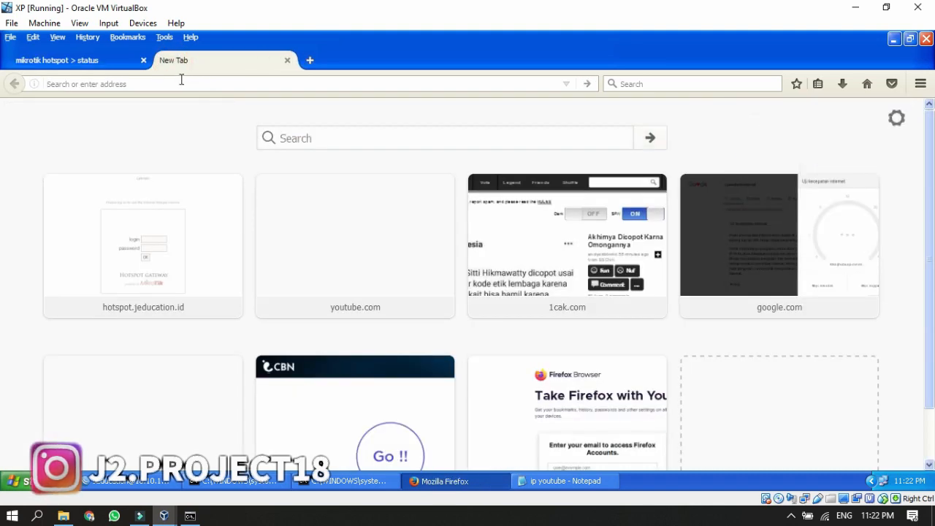
{"action": "type", "text": "you"}
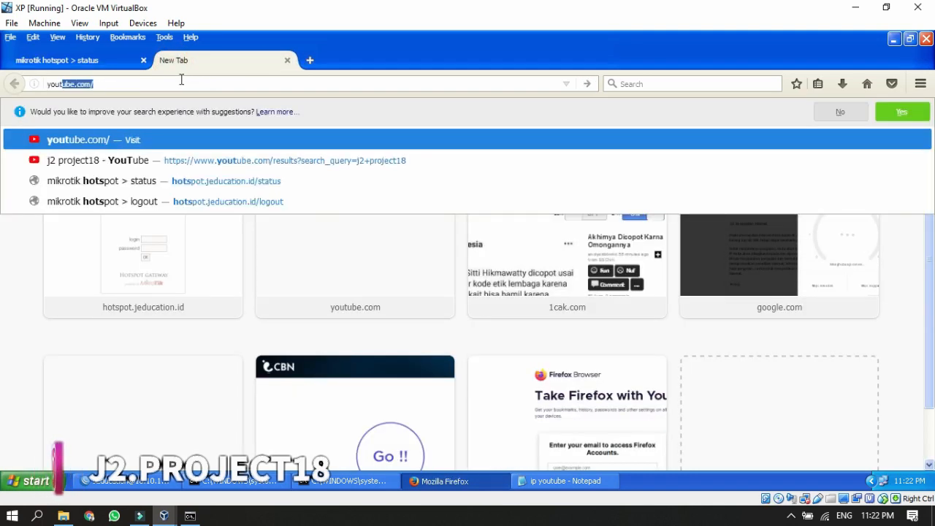
{"action": "type", "text": "tube"}
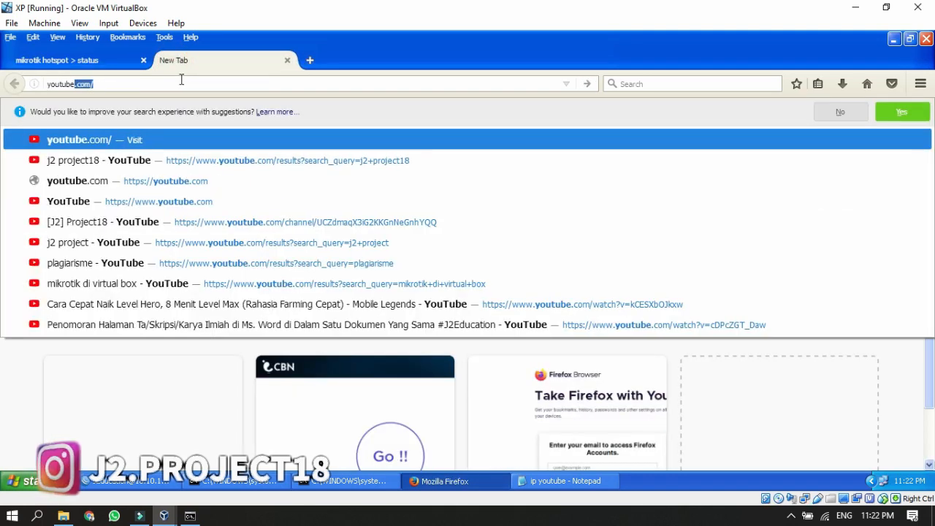
{"action": "left_click", "coordinate": [169, 160]}
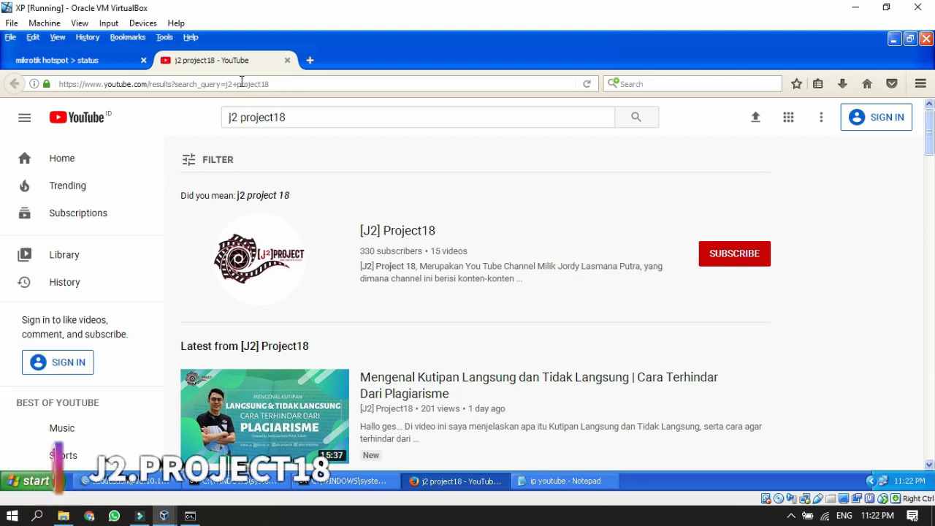
{"action": "left_click_drag", "start_coordinate": [298, 119], "coordinate": [221, 122]}
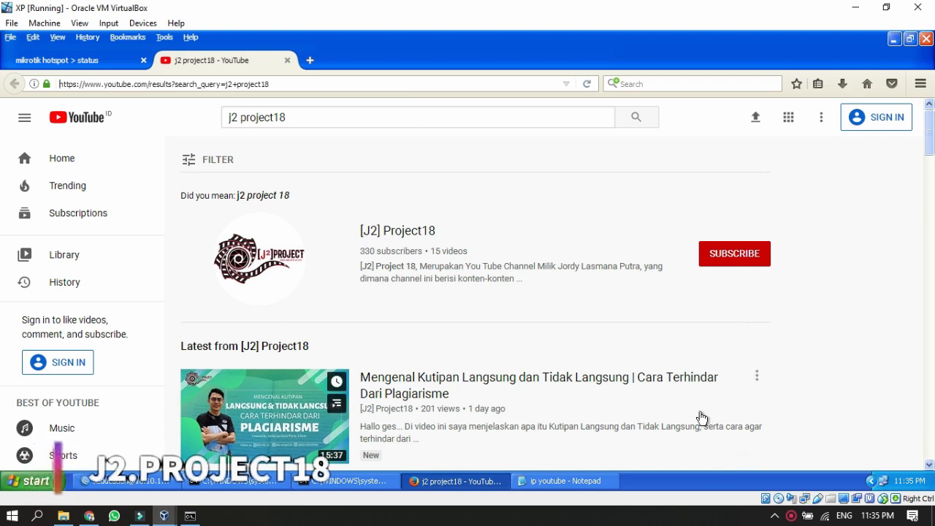
Step: Switch back to WinBox, maximize it and examine the drop rules for the YouTube addresses
{"action": "left_click", "coordinate": [149, 481]}
{"action": "left_click", "coordinate": [406, 39]}
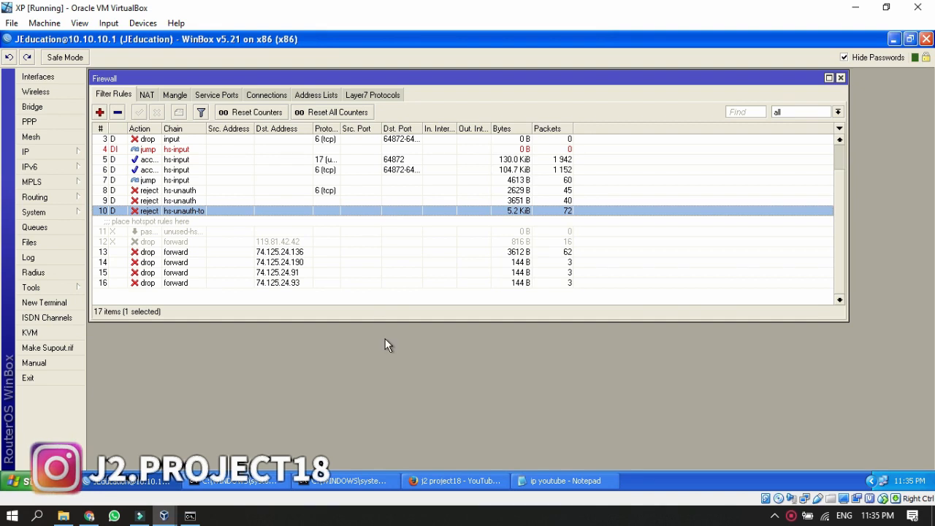
{"action": "scroll", "coordinate": [267, 246], "scroll_direction": "up", "scroll_amount": 1}
{"action": "scroll", "coordinate": [253, 252], "scroll_direction": "down", "scroll_amount": 1}
{"action": "left_click", "coordinate": [246, 263]}
{"action": "left_click", "coordinate": [242, 282]}
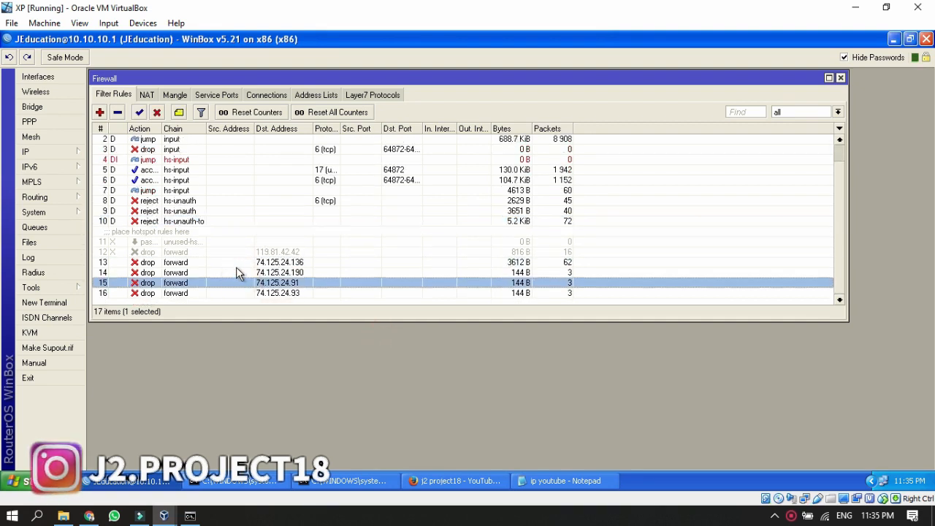
{"action": "left_click", "coordinate": [236, 263]}
Step: Start a new firewall address list entry named block-youtube
{"action": "left_click", "coordinate": [320, 95]}
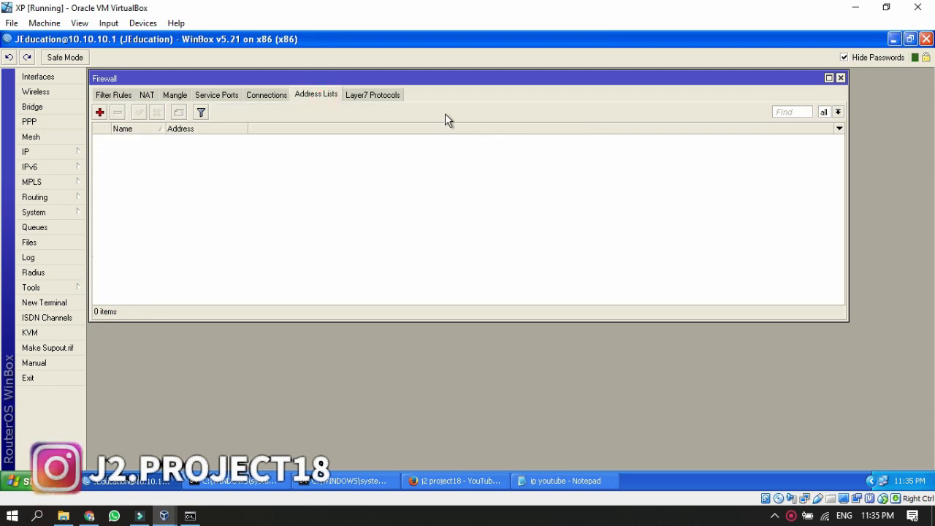
{"action": "left_click", "coordinate": [100, 113]}
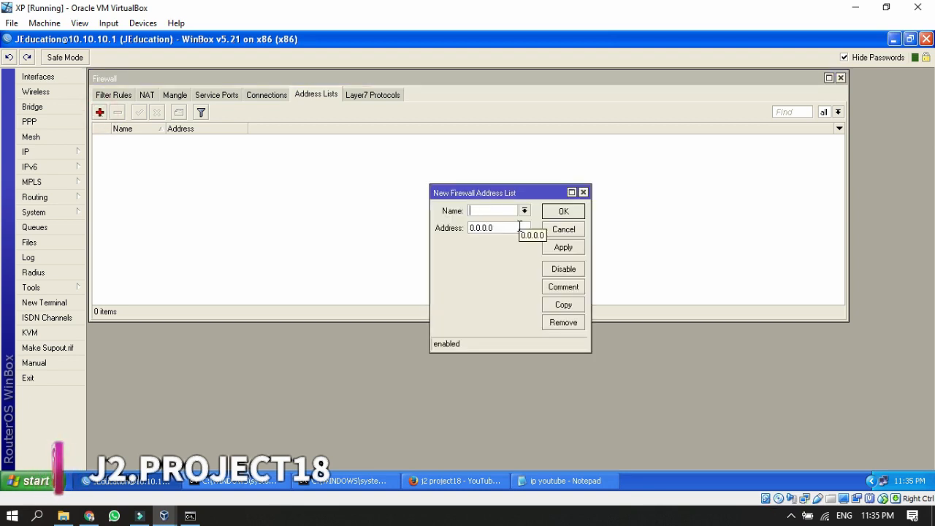
{"action": "type", "text": "bol"}
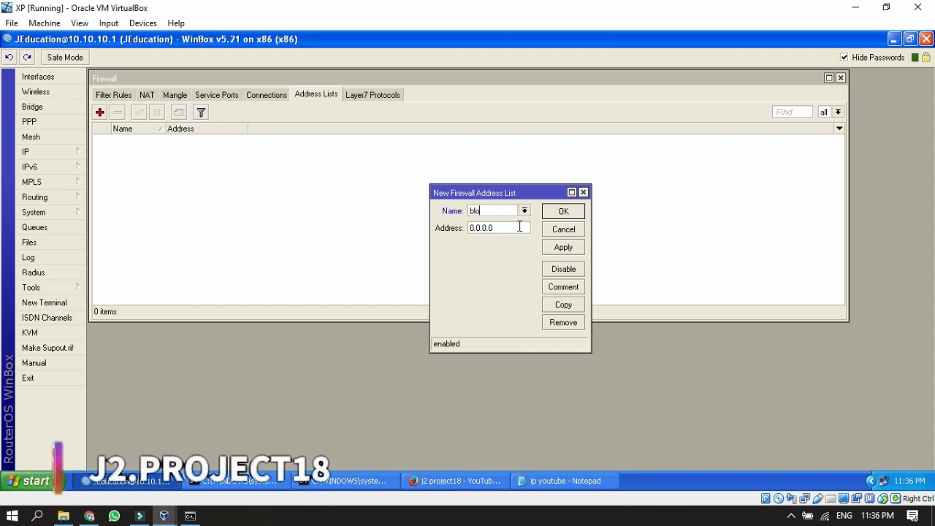
{"action": "type", "text": "ck-youtube"}
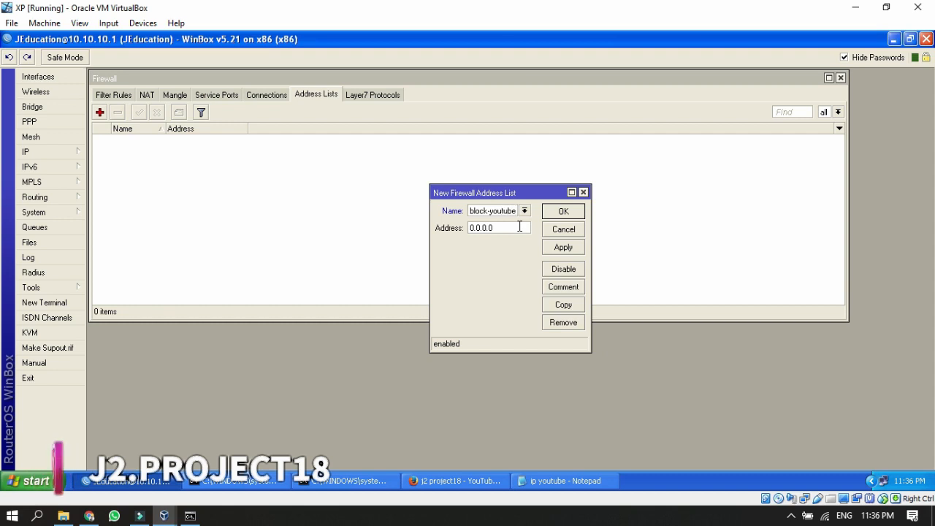
Step: Copy 74.125.24.136 from the Notepad IP list into the new entry's address and save the entry
{"action": "left_click", "coordinate": [514, 229]}
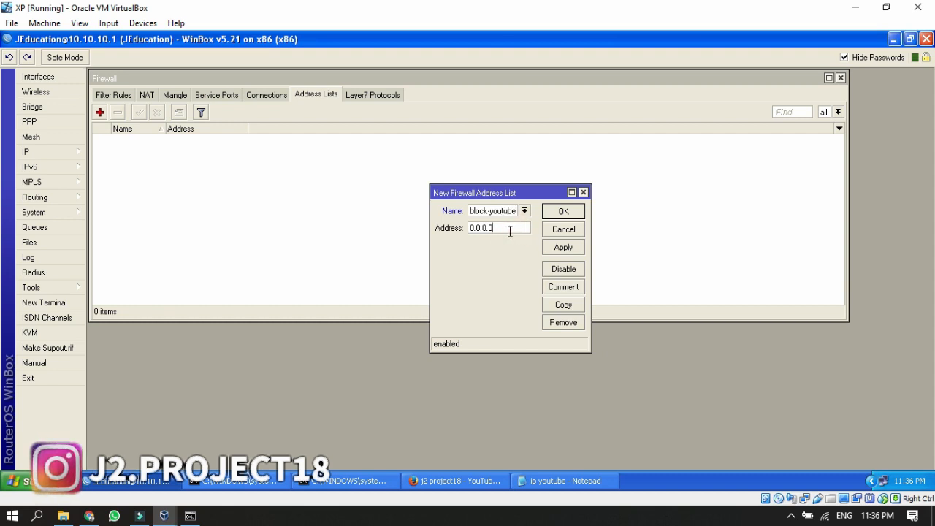
{"action": "left_click", "coordinate": [541, 479]}
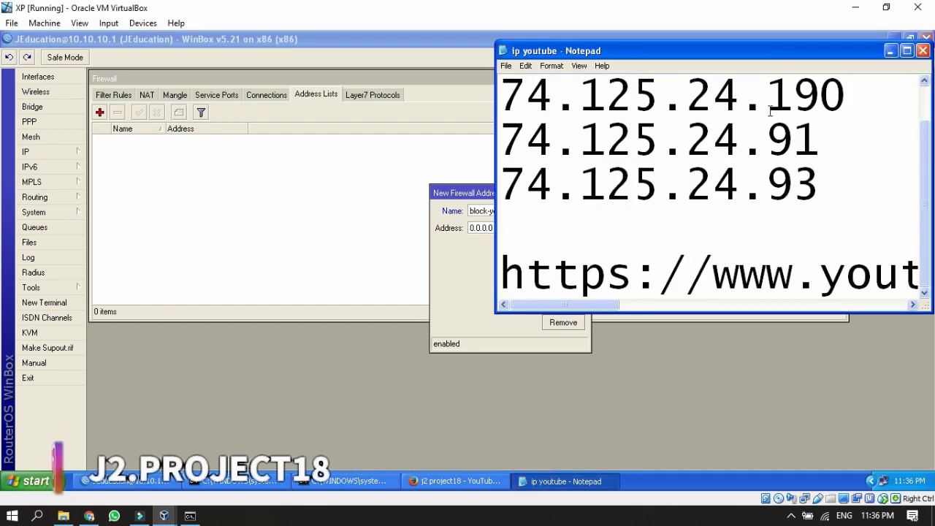
{"action": "scroll", "coordinate": [740, 119], "scroll_direction": "up", "scroll_amount": 1}
{"action": "left_click_drag", "start_coordinate": [860, 88], "coordinate": [499, 95]}
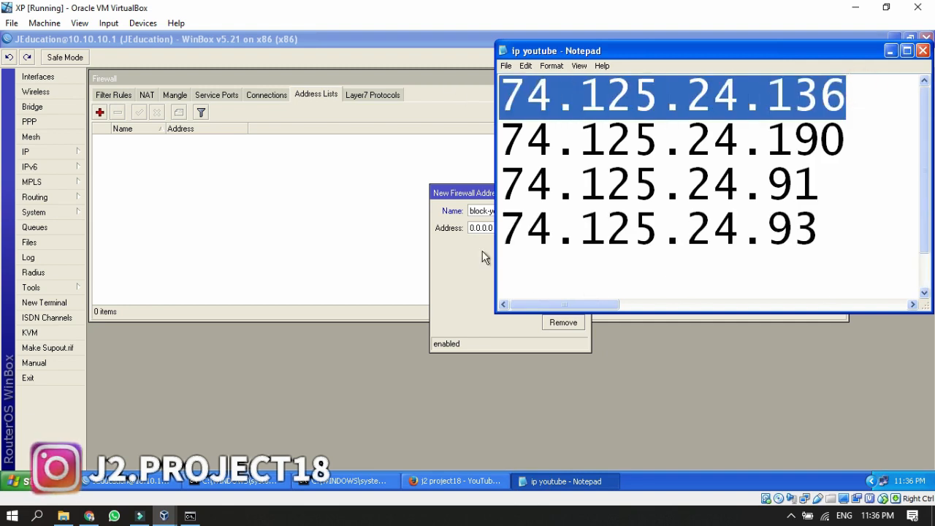
{"action": "left_click", "coordinate": [475, 232]}
{"action": "double_click", "coordinate": [511, 227]}
{"action": "key", "text": "ctrl+v"}
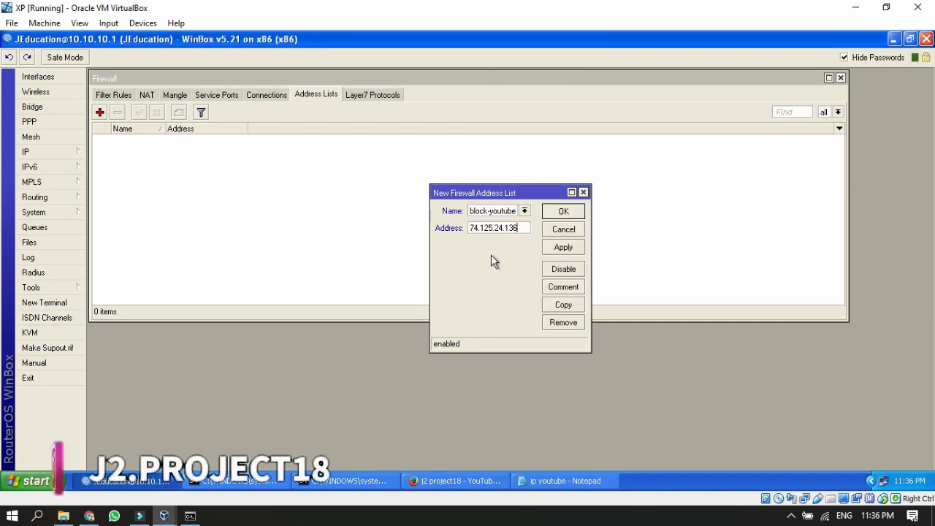
{"action": "left_click", "coordinate": [566, 292]}
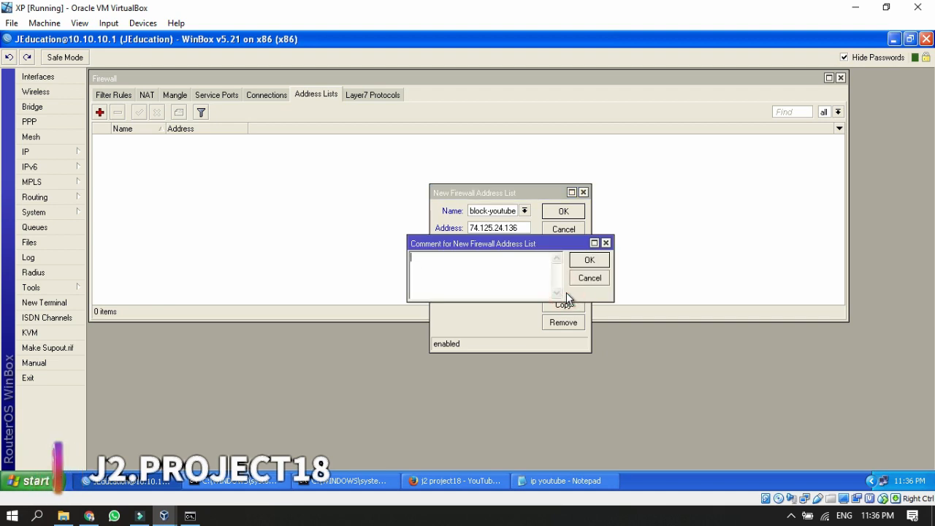
{"action": "left_click", "coordinate": [605, 243]}
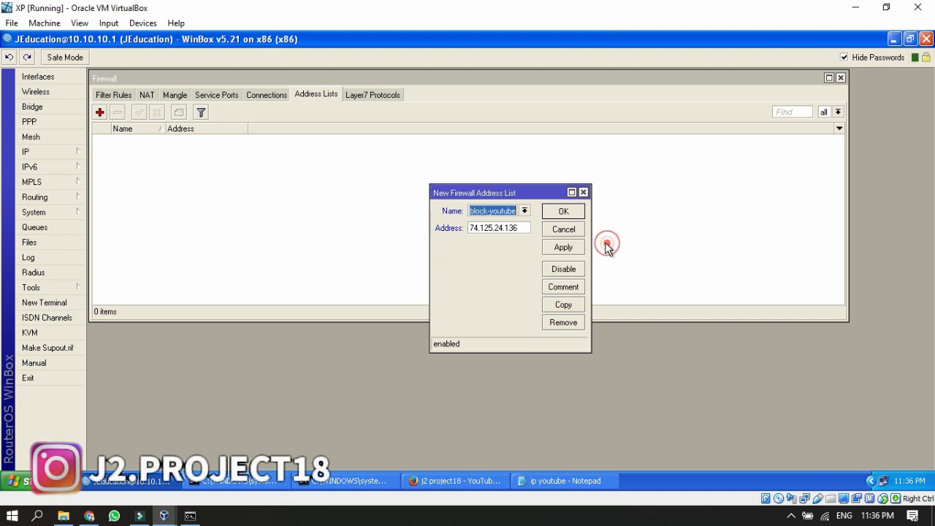
{"action": "left_click", "coordinate": [563, 248]}
{"action": "left_click", "coordinate": [563, 212]}
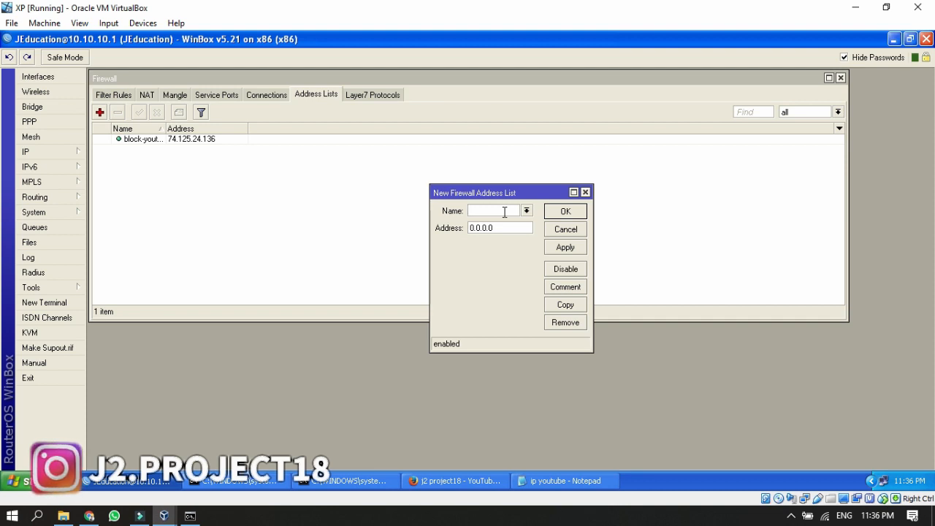
Step: Add a second block-youtube address list entry with 74.125.24.190, copied from the Notepad IP list, and save it
{"action": "type", "text": "block-"}
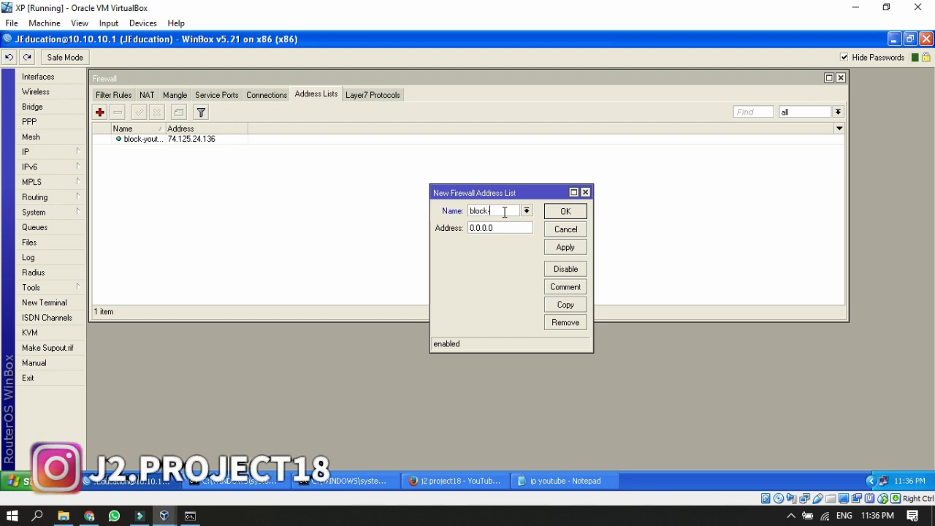
{"action": "type", "text": "youtube"}
{"action": "left_click", "coordinate": [566, 480]}
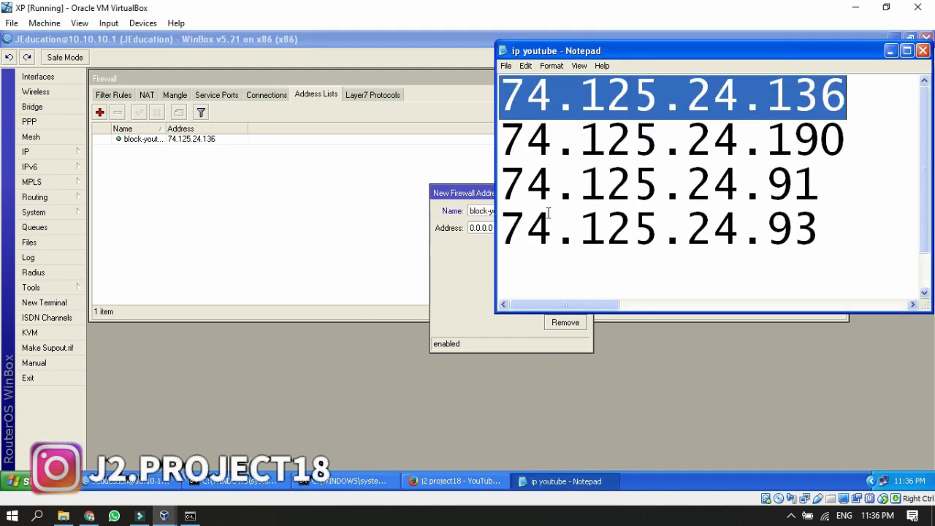
{"action": "left_click_drag", "start_coordinate": [848, 138], "coordinate": [501, 159]}
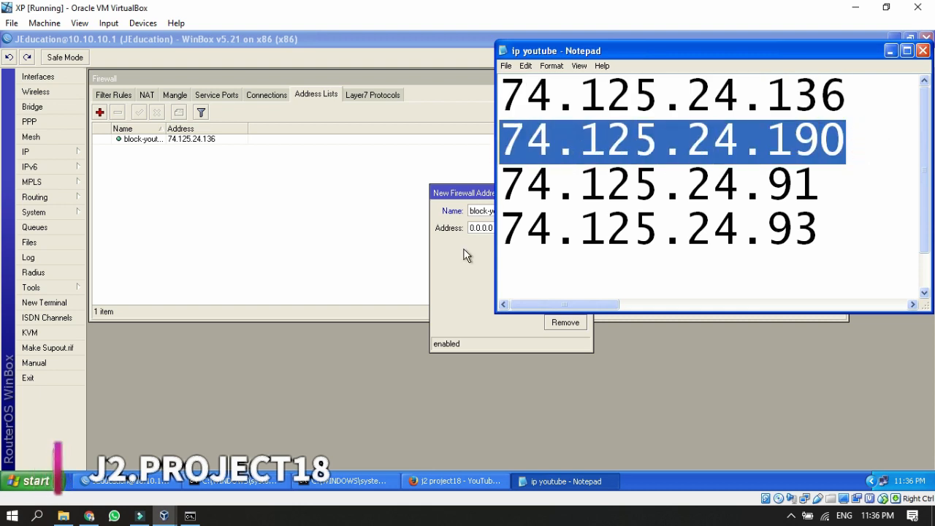
{"action": "left_click", "coordinate": [446, 293]}
{"action": "left_click", "coordinate": [485, 230]}
{"action": "key", "text": "ctrl+v"}
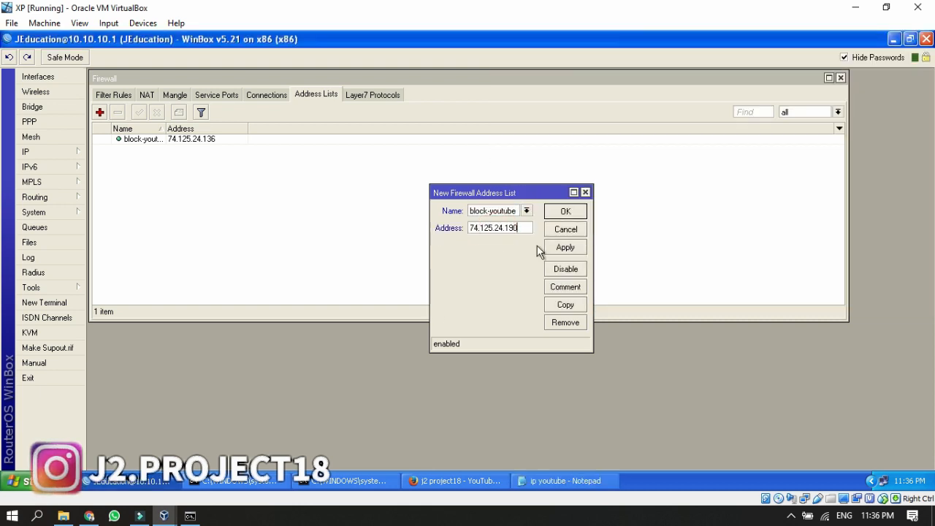
{"action": "left_click", "coordinate": [566, 247]}
{"action": "left_click", "coordinate": [565, 211]}
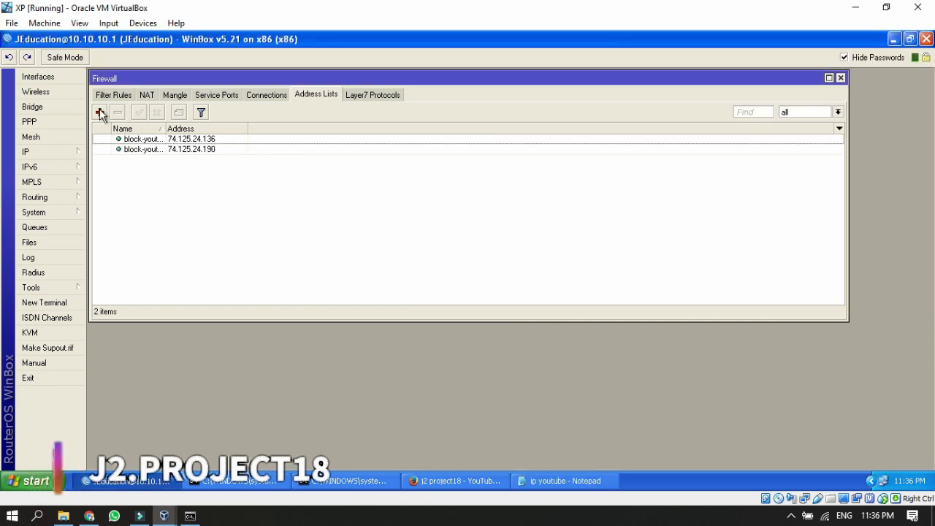
Step: Start a third address list entry named block-youtube
{"action": "left_click", "coordinate": [99, 112]}
{"action": "type", "text": "blo"}
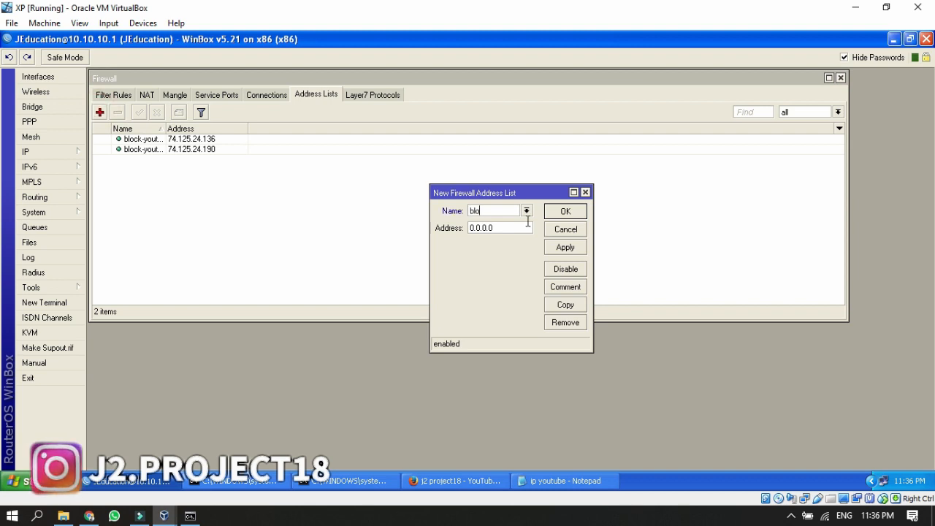
{"action": "type", "text": "ck-youtube"}
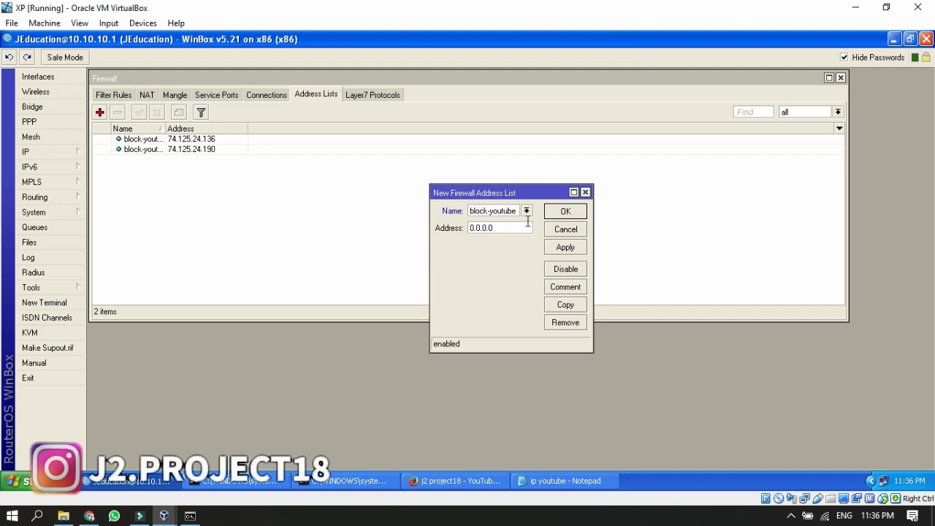
Step: Copy 74.125.24.91 from the Notepad IP list into the third entry's address and save the entry
{"action": "left_click", "coordinate": [517, 229]}
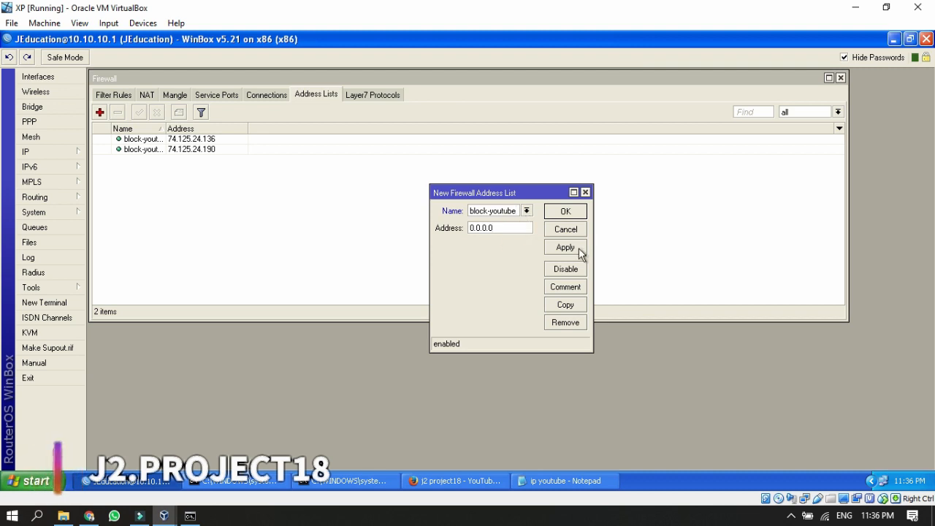
{"action": "key", "text": "alt+Tab"}
{"action": "left_click_drag", "start_coordinate": [826, 183], "coordinate": [500, 186]}
{"action": "key", "text": "ctrl+c"}
{"action": "left_click", "coordinate": [463, 287]}
{"action": "left_click", "coordinate": [485, 228]}
{"action": "left_click_drag", "start_coordinate": [506, 226], "coordinate": [420, 232]}
{"action": "key", "text": "ctrl+v"}
{"action": "left_click", "coordinate": [565, 247]}
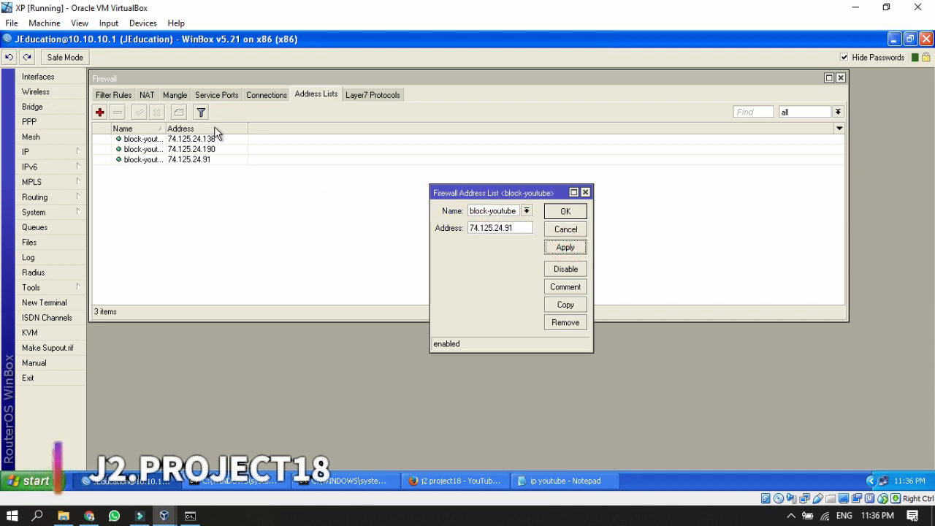
{"action": "left_click", "coordinate": [559, 212]}
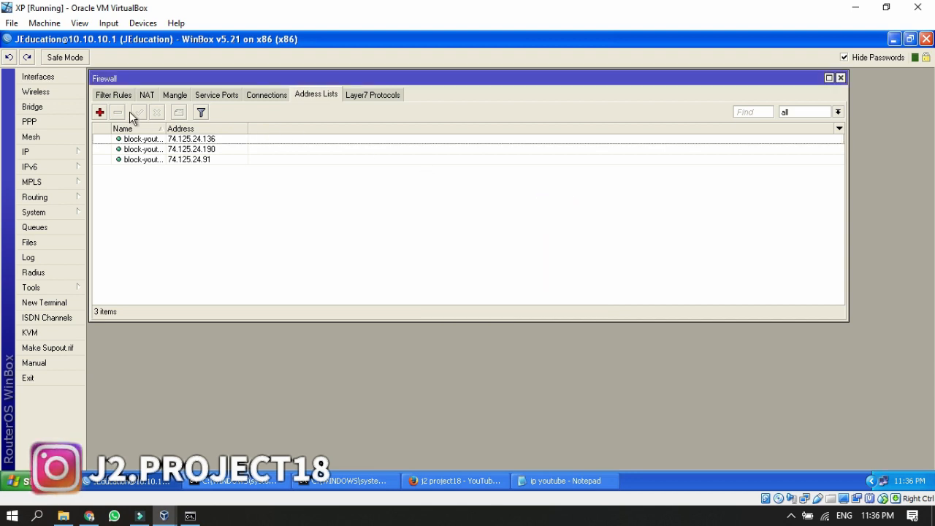
Step: Add a fourth block-youtube address list entry with 74.125.24.93, copied from the Notepad IP list, and save it
{"action": "left_click", "coordinate": [100, 112]}
{"action": "left_click", "coordinate": [527, 210]}
{"action": "left_click", "coordinate": [504, 220]}
{"action": "key", "text": "alt+Tab"}
{"action": "left_click_drag", "start_coordinate": [819, 231], "coordinate": [448, 223]}
{"action": "key", "text": "ctrl+c"}
{"action": "key", "text": "alt+Tab"}
{"action": "left_click", "coordinate": [495, 228]}
{"action": "key", "text": "ctrl+v"}
{"action": "left_click", "coordinate": [572, 250]}
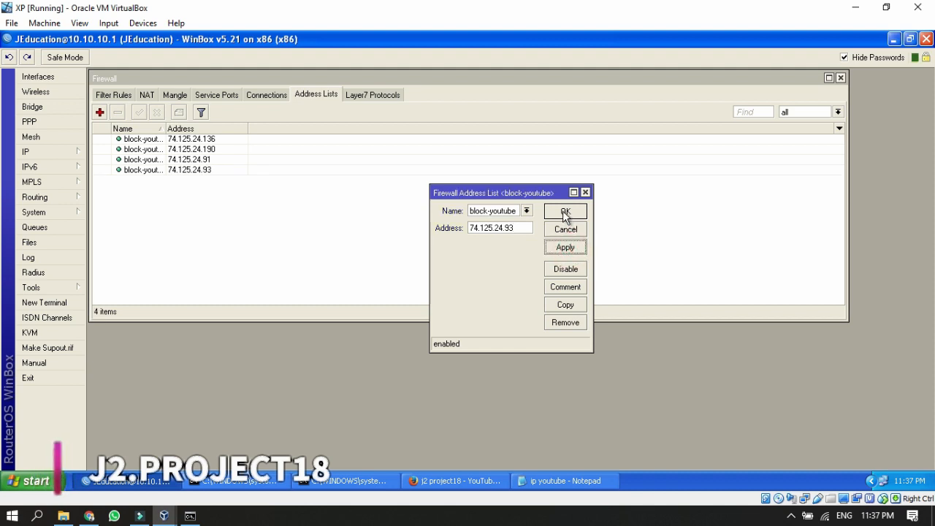
{"action": "left_click", "coordinate": [563, 211]}
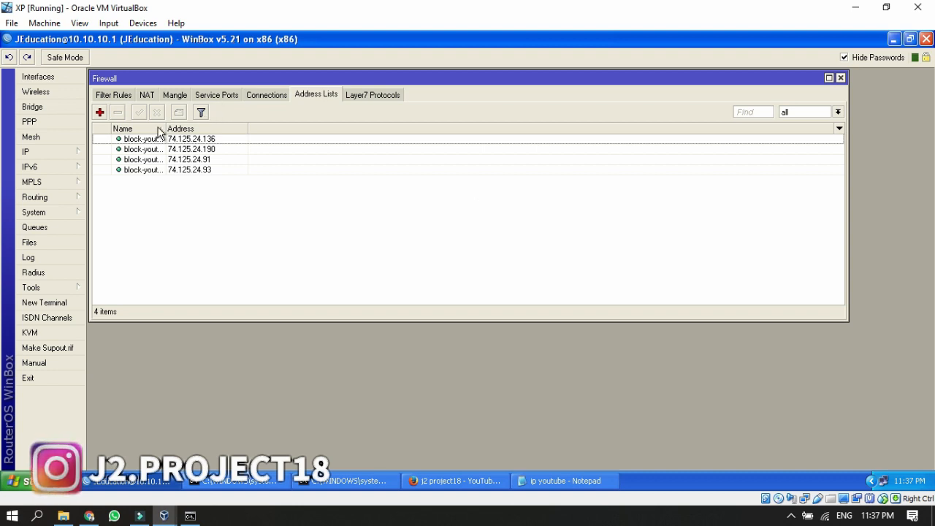
Step: Create a new firewall filter rule on the forward chain with its action set to drop
{"action": "left_click", "coordinate": [106, 95]}
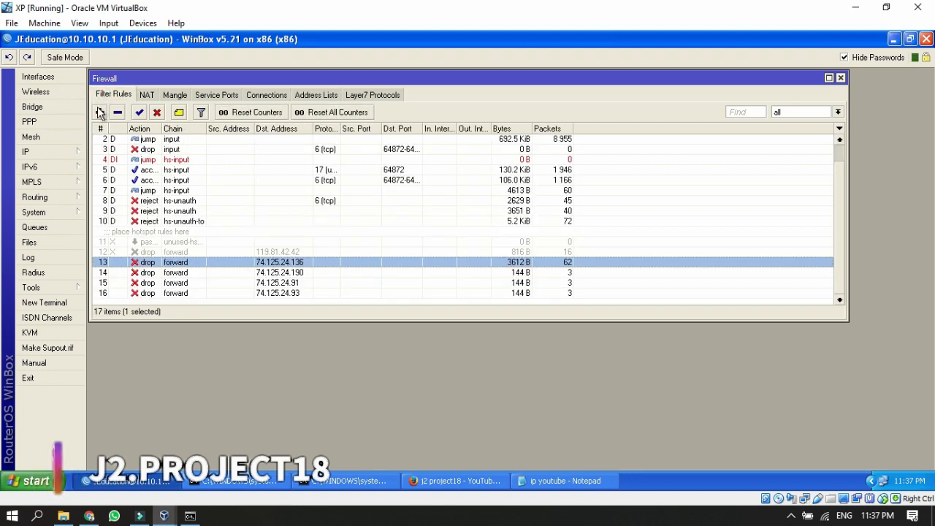
{"action": "left_click", "coordinate": [100, 112]}
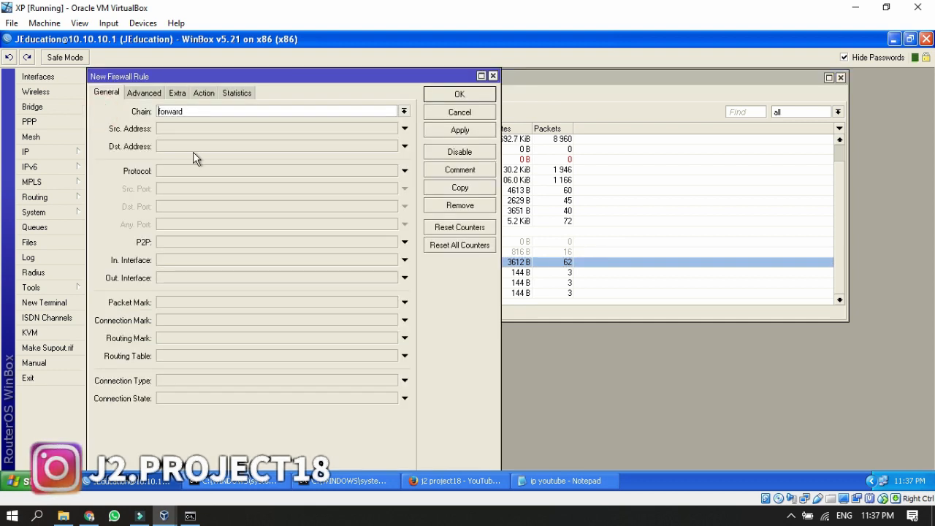
{"action": "left_click", "coordinate": [195, 93]}
{"action": "left_click", "coordinate": [194, 109]}
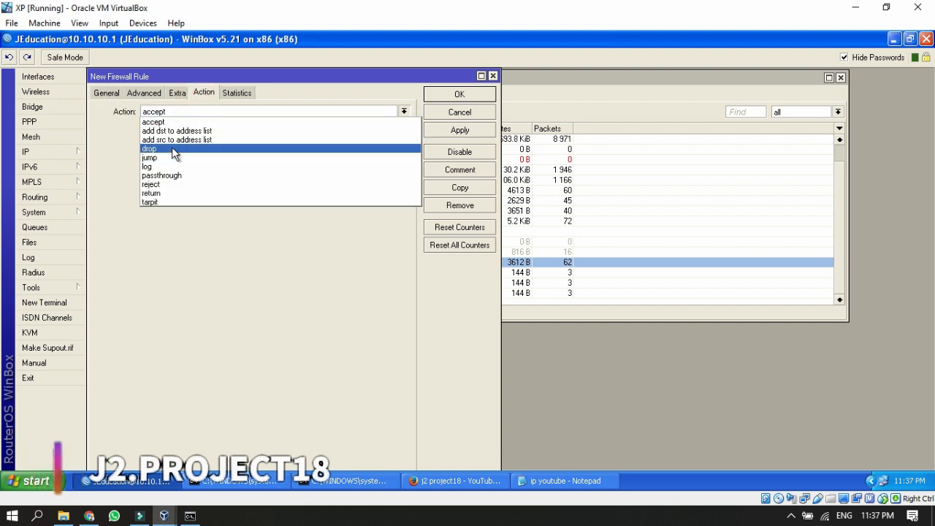
{"action": "left_click", "coordinate": [171, 148]}
Step: Set the new rule's destination address list to block-youtube and save the rule
{"action": "left_click", "coordinate": [177, 93]}
{"action": "left_click", "coordinate": [154, 93]}
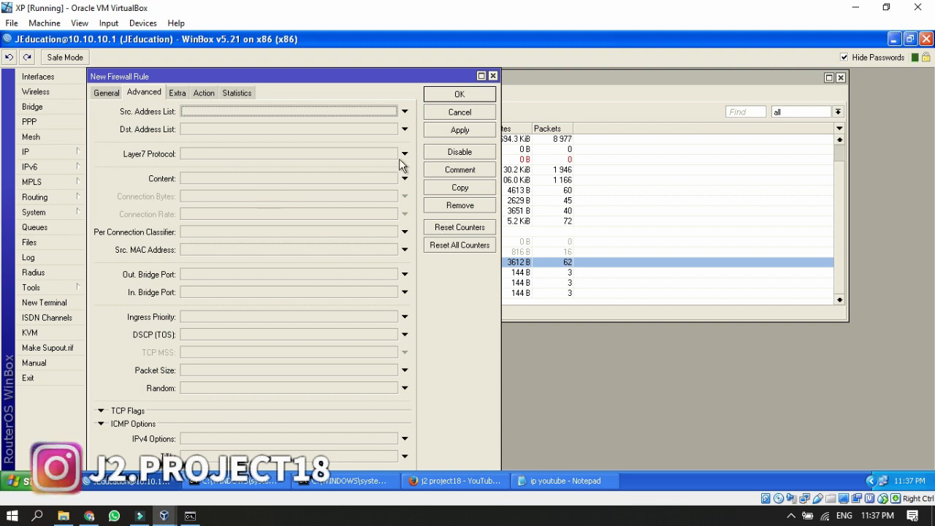
{"action": "left_click", "coordinate": [107, 96]}
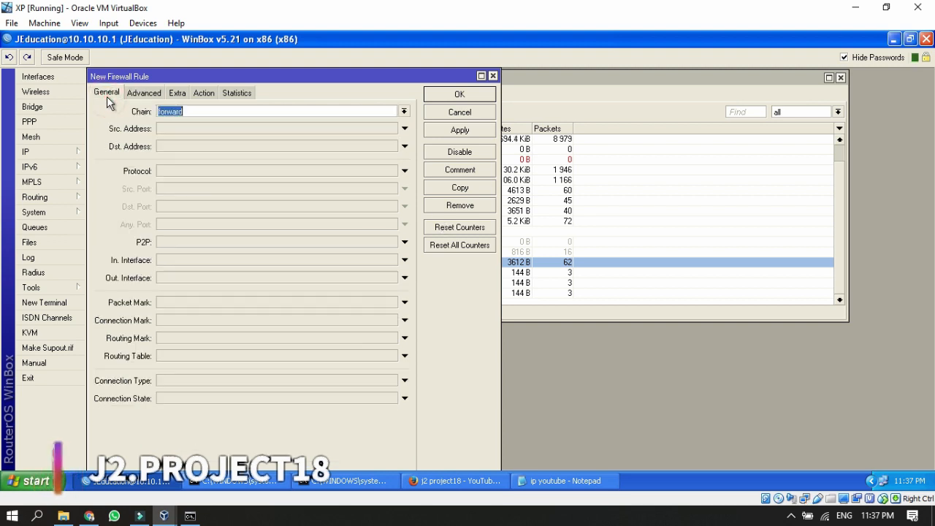
{"action": "left_click", "coordinate": [143, 97]}
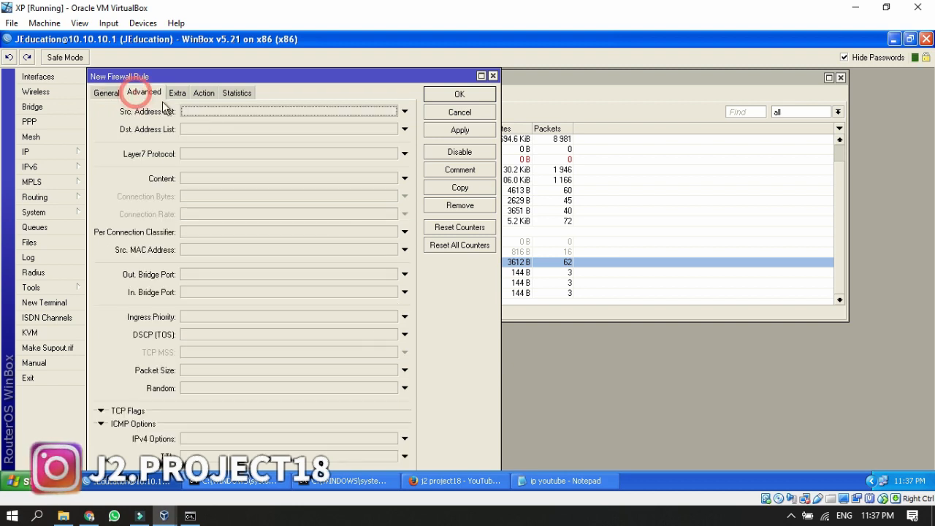
{"action": "left_click", "coordinate": [303, 129]}
{"action": "left_click", "coordinate": [391, 129]}
{"action": "left_click", "coordinate": [381, 139]}
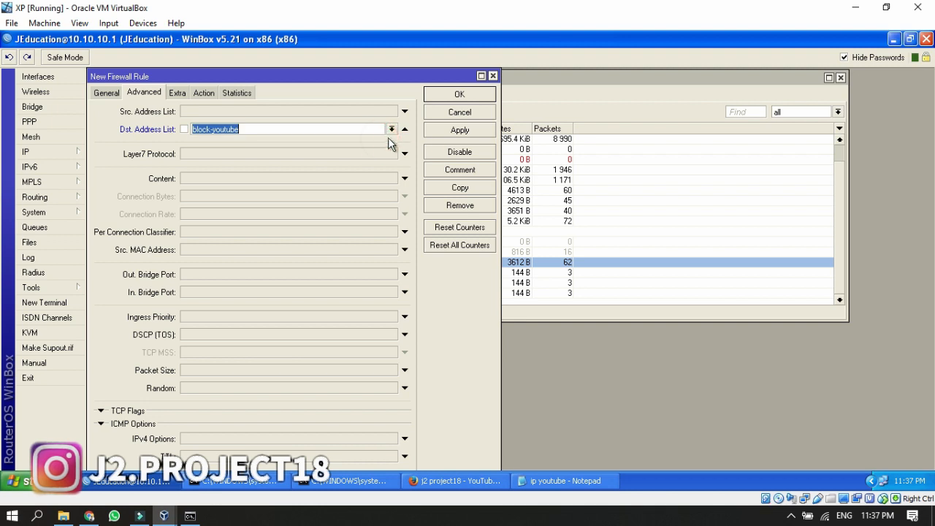
{"action": "left_click", "coordinate": [450, 133]}
{"action": "left_click", "coordinate": [460, 95]}
Step: Add the comment "block youtube" to the newest forward drop rule, and enlarge the Firewall window to fit the whole rule list
{"action": "scroll", "coordinate": [422, 183], "scroll_direction": "down", "scroll_amount": 1}
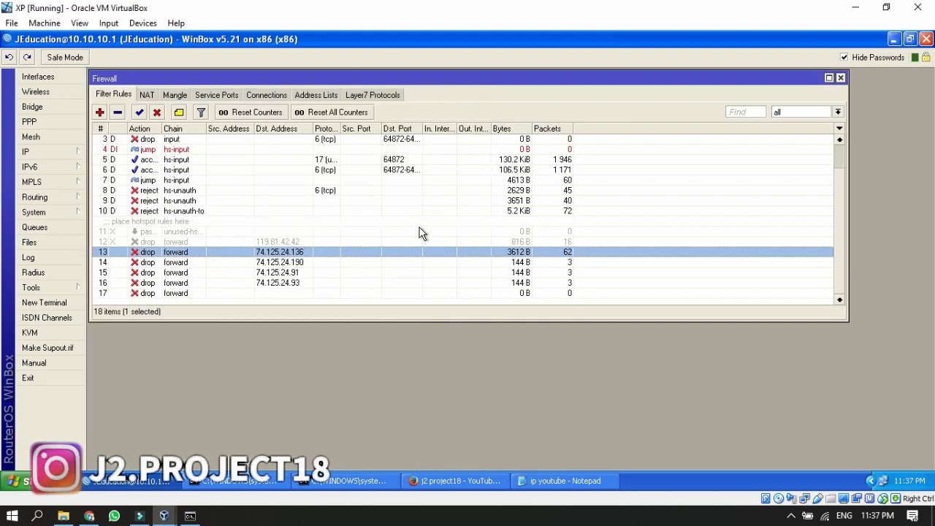
{"action": "left_click", "coordinate": [272, 293]}
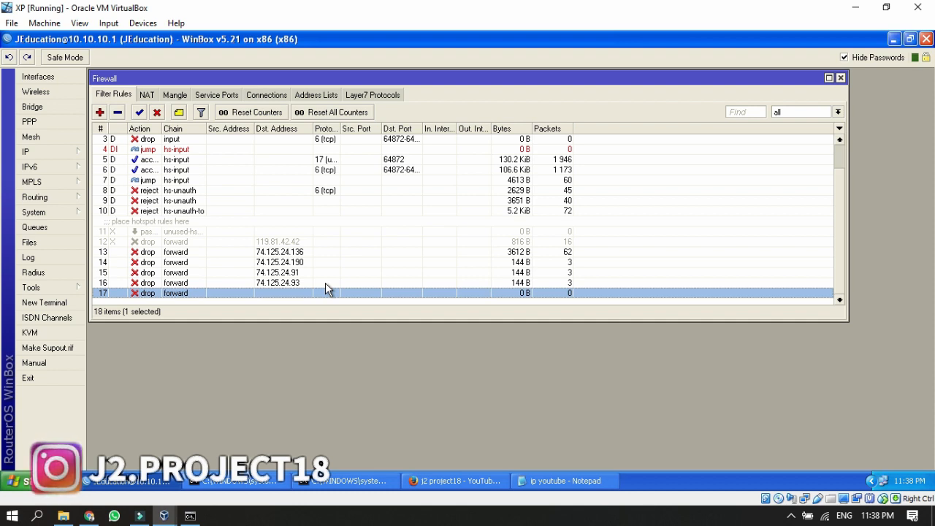
{"action": "left_click", "coordinate": [293, 283]}
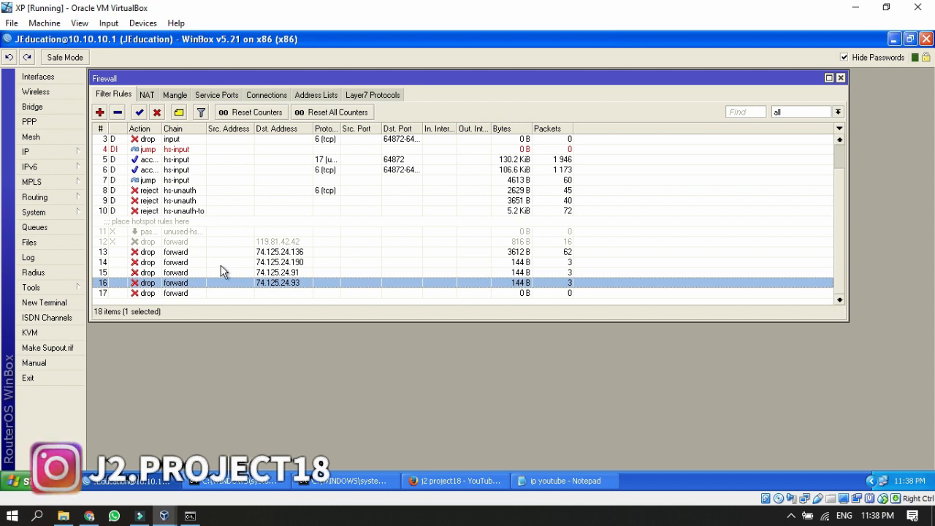
{"action": "left_click", "coordinate": [205, 292]}
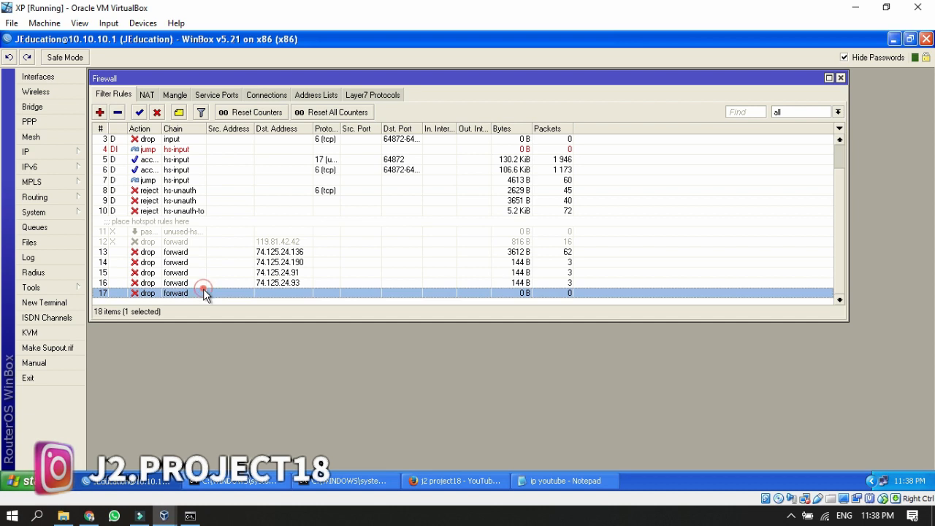
{"action": "left_click", "coordinate": [179, 112]}
{"action": "type", "text": "b"}
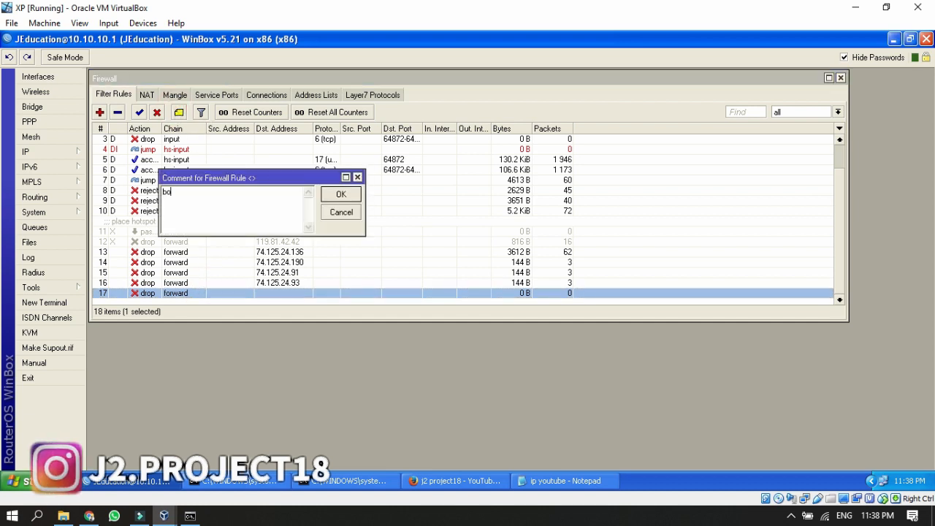
{"action": "type", "text": "lock"}
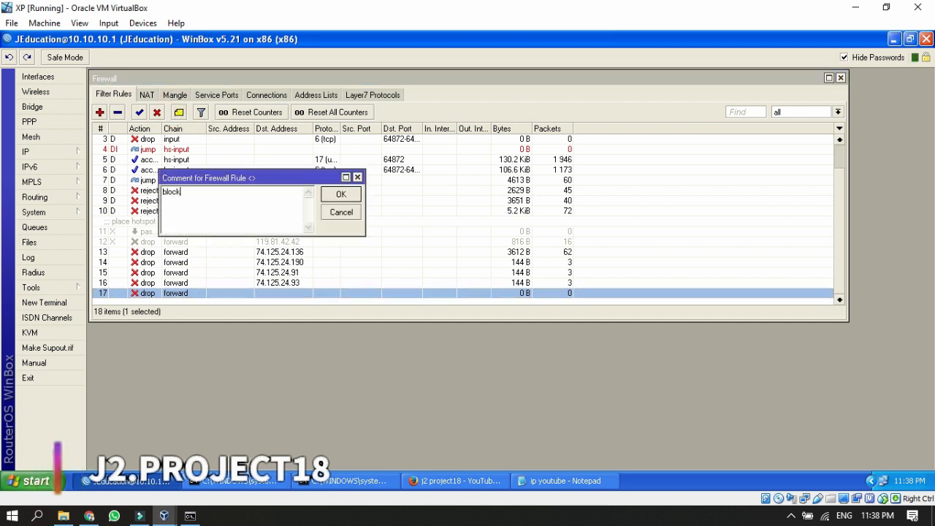
{"action": "type", "text": " youtube"}
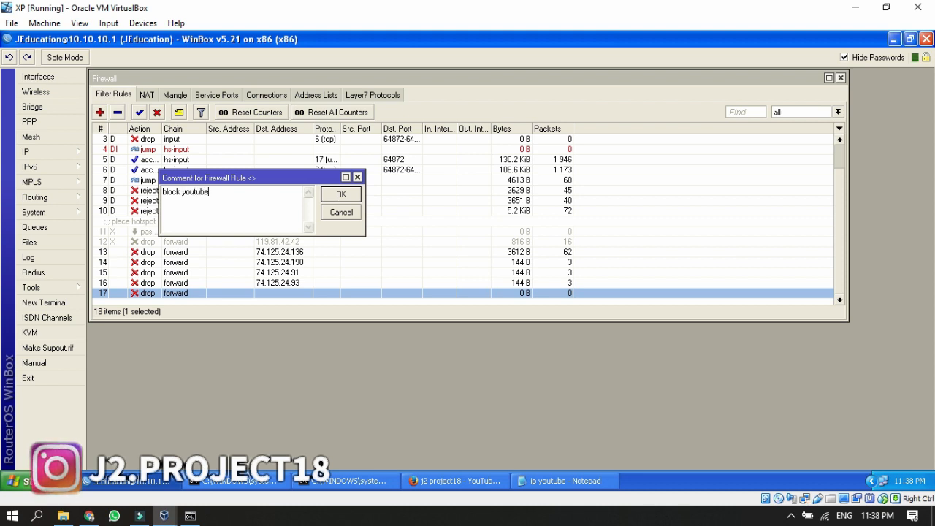
{"action": "left_click", "coordinate": [330, 195]}
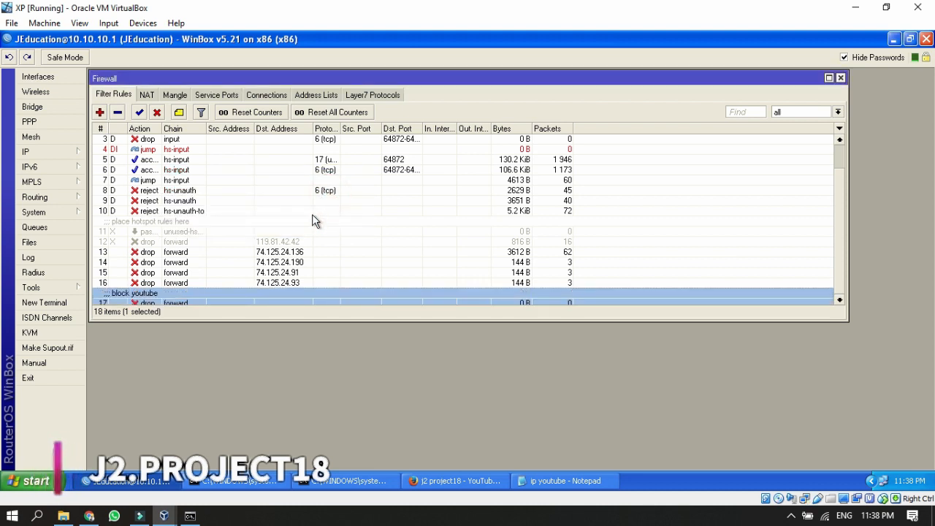
{"action": "mouse_move", "coordinate": [842, 183]}
{"action": "left_mouse_down"}
{"action": "mouse_move", "coordinate": [841, 196]}
{"action": "mouse_move", "coordinate": [842, 167]}
{"action": "mouse_move", "coordinate": [843, 194]}
{"action": "left_mouse_up"}
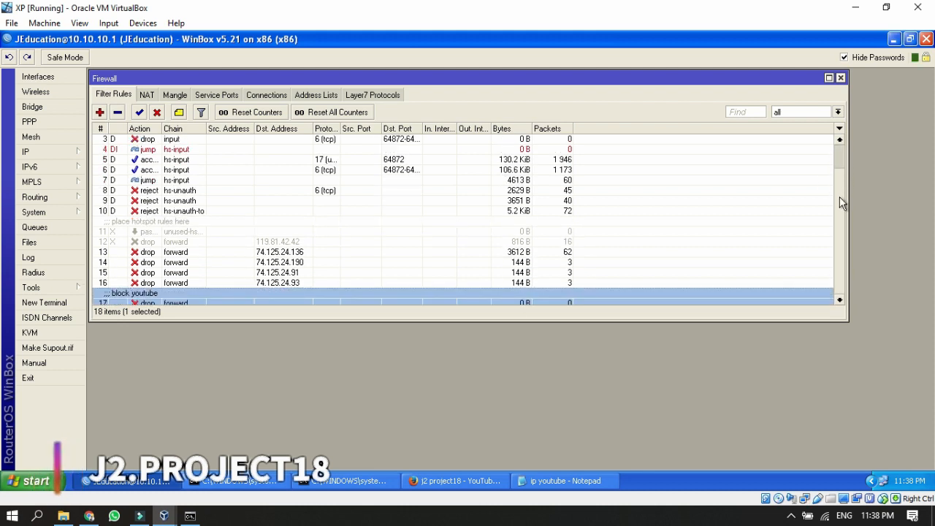
{"action": "left_click_drag", "start_coordinate": [308, 320], "coordinate": [299, 351]}
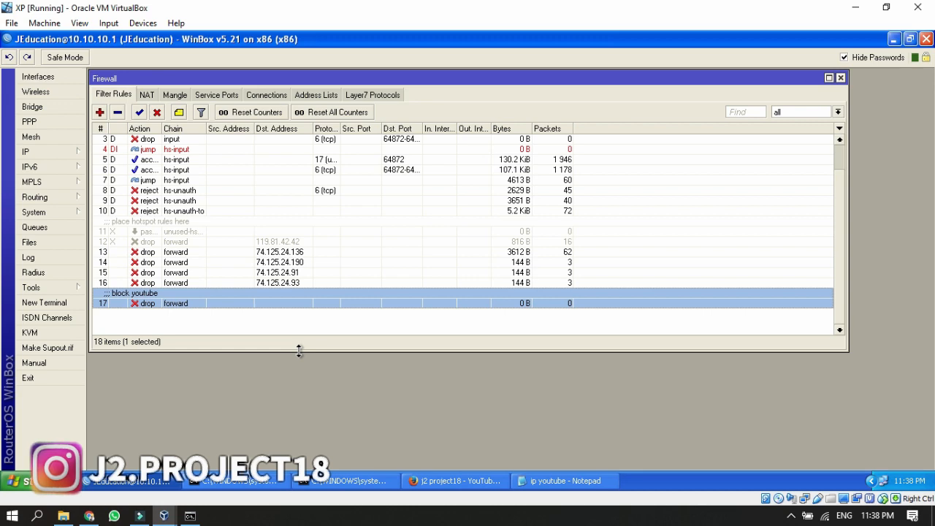
Step: Switch to the Command Prompt window with the youtube.com nslookup session, and return to the WinBox Firewall window
{"action": "left_click", "coordinate": [336, 480]}
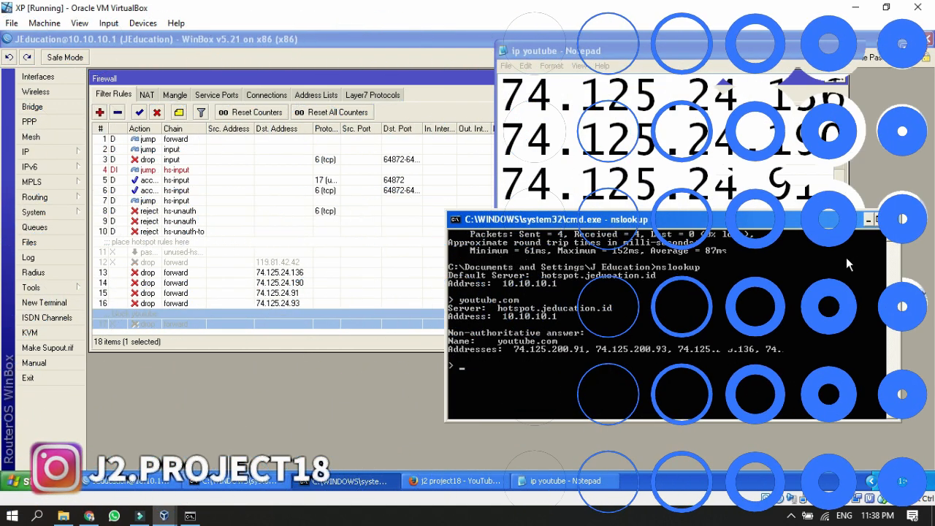
{"action": "left_click", "coordinate": [458, 94]}
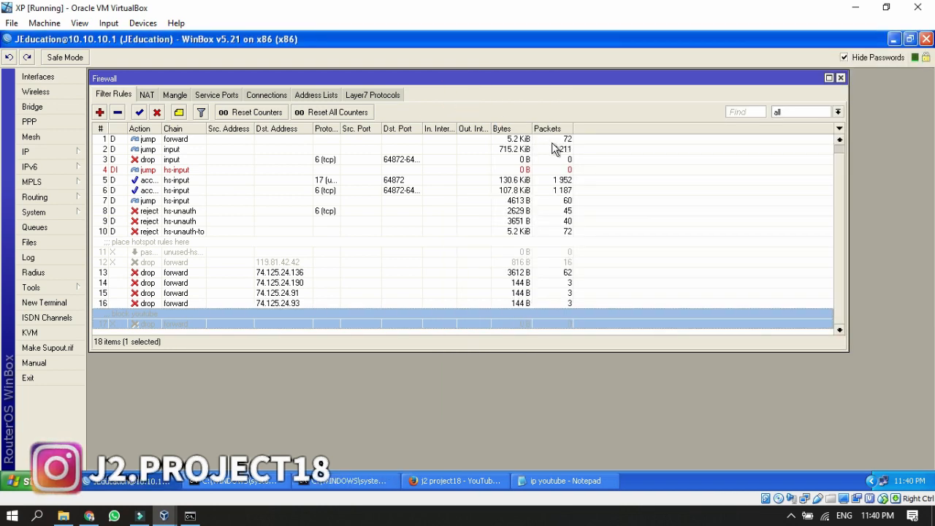
Step: Create a new firewall Layer7 protocol entry and name it block-yt
{"action": "left_click", "coordinate": [379, 95]}
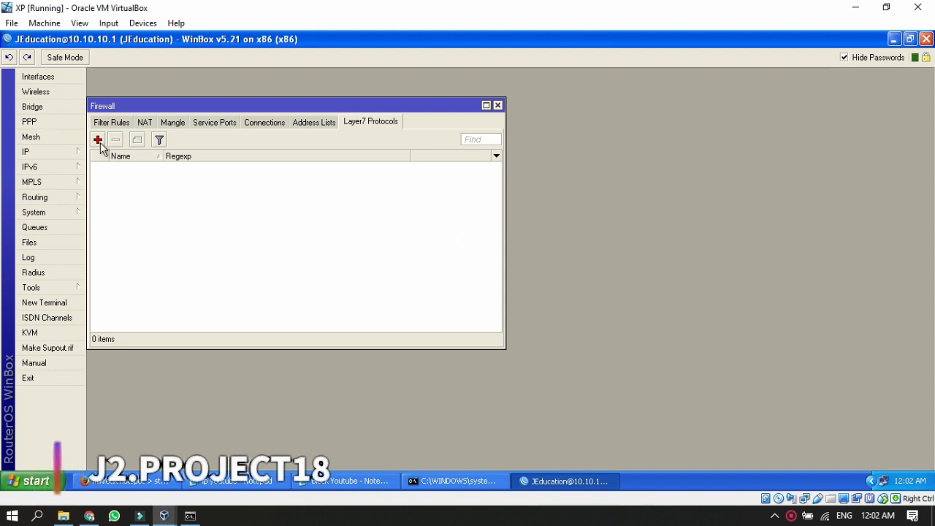
{"action": "left_click", "coordinate": [98, 140]}
{"action": "left_click", "coordinate": [472, 220]}
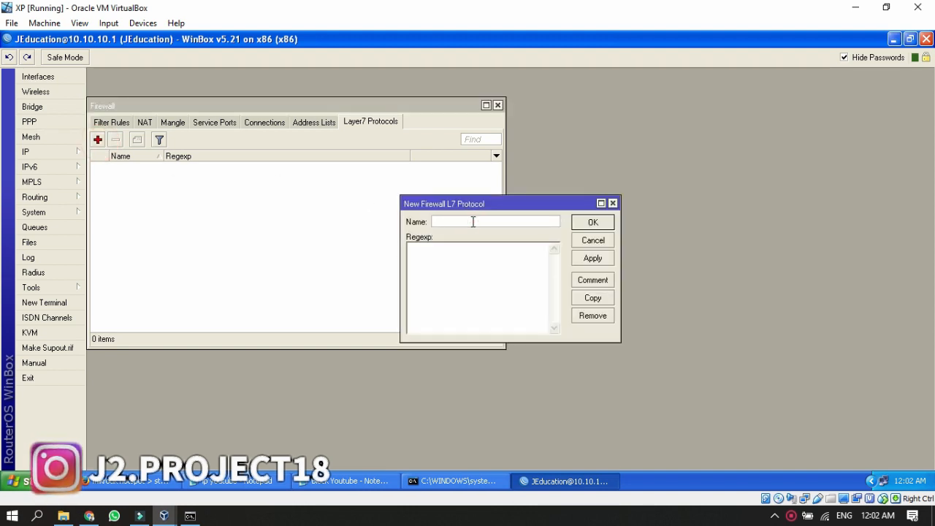
{"action": "type", "text": "block-yt"}
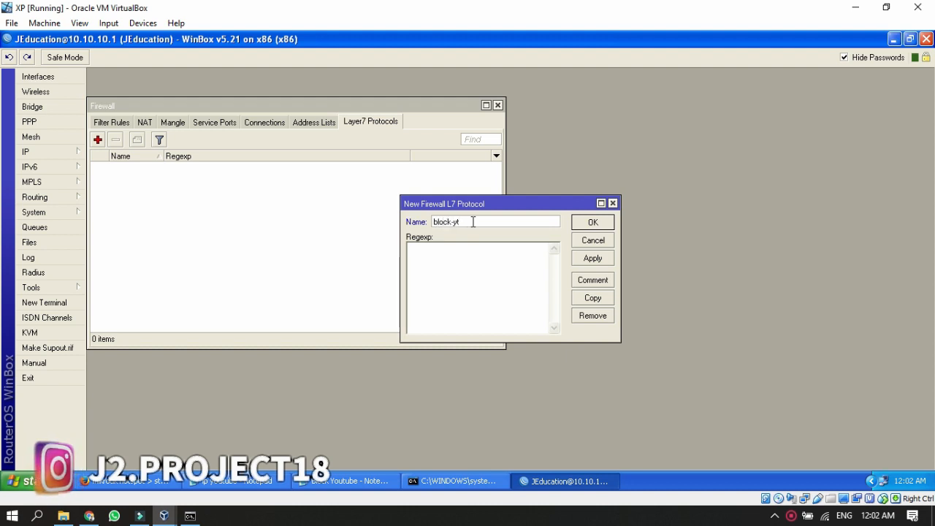
Step: Copy the regex ^.+(youtube.com).*$ from the Block Youtube Notepad file into the block-yt entry's regexp and save the entry
{"action": "left_click", "coordinate": [459, 269]}
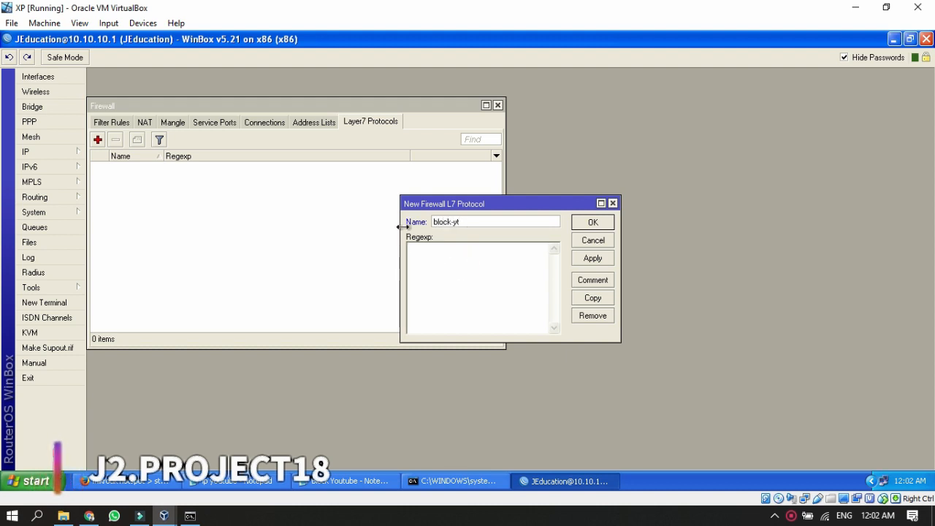
{"action": "left_click", "coordinate": [549, 482]}
{"action": "left_click", "coordinate": [550, 483]}
{"action": "left_click", "coordinate": [367, 479]}
{"action": "left_click", "coordinate": [247, 135]}
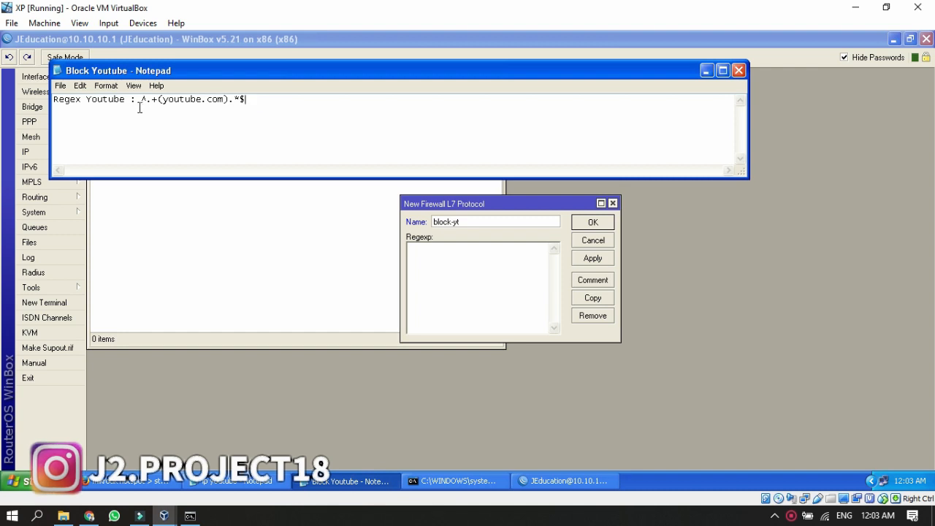
{"action": "left_click_drag", "start_coordinate": [141, 100], "coordinate": [248, 104]}
{"action": "key", "text": "ctrl+c"}
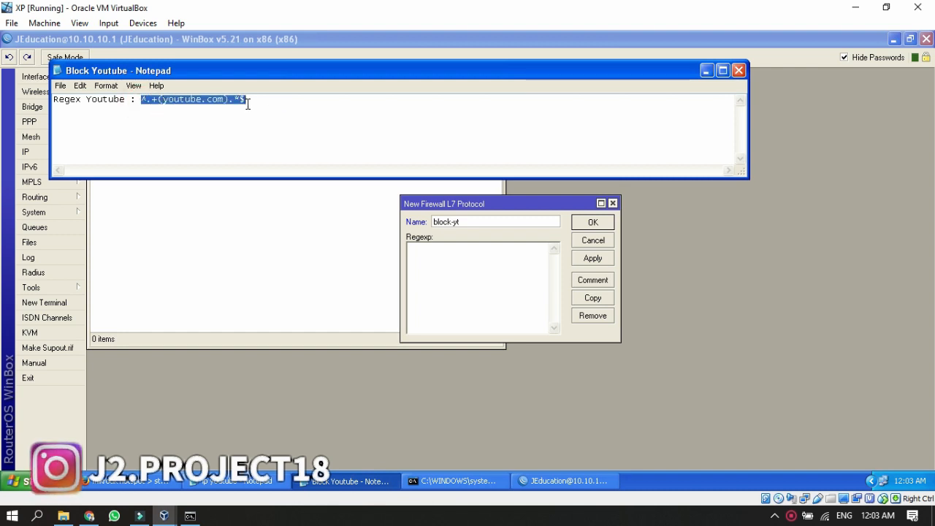
{"action": "left_click", "coordinate": [434, 257]}
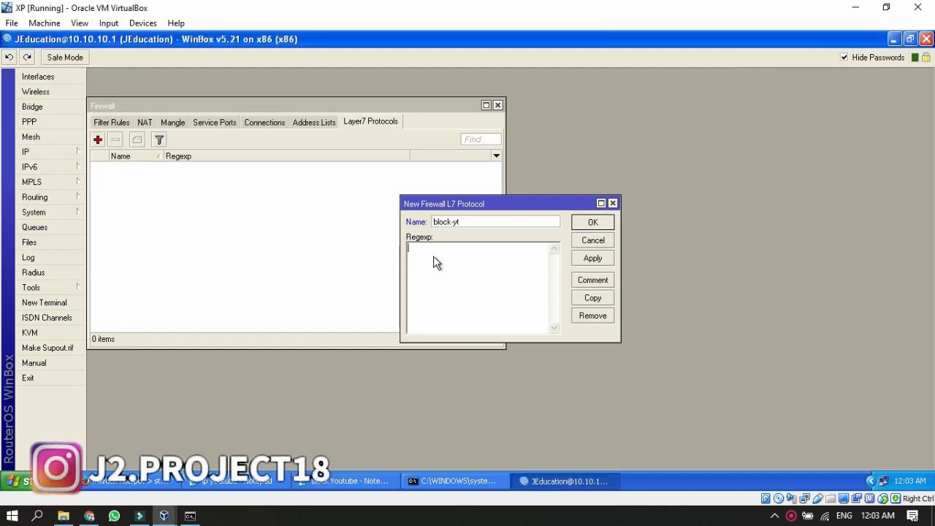
{"action": "key", "text": "ctrl+v"}
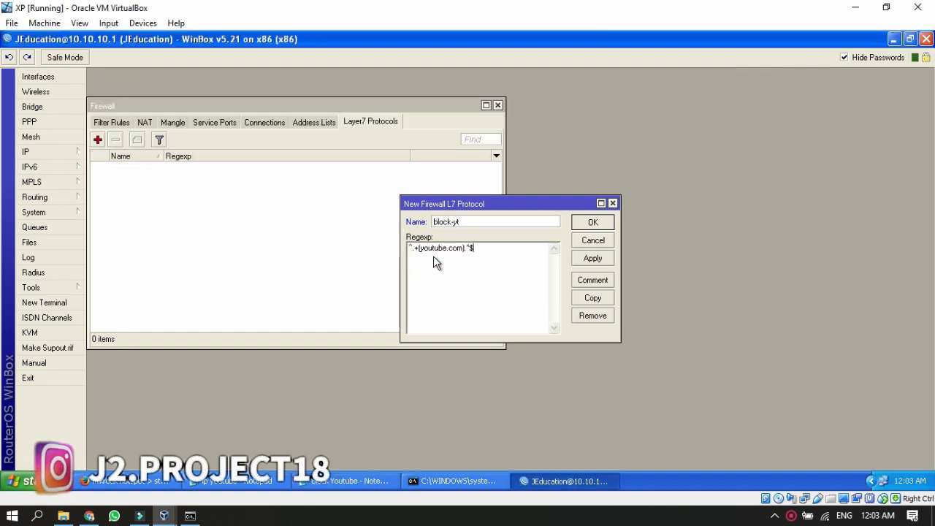
{"action": "left_click", "coordinate": [593, 260]}
{"action": "left_click", "coordinate": [603, 225]}
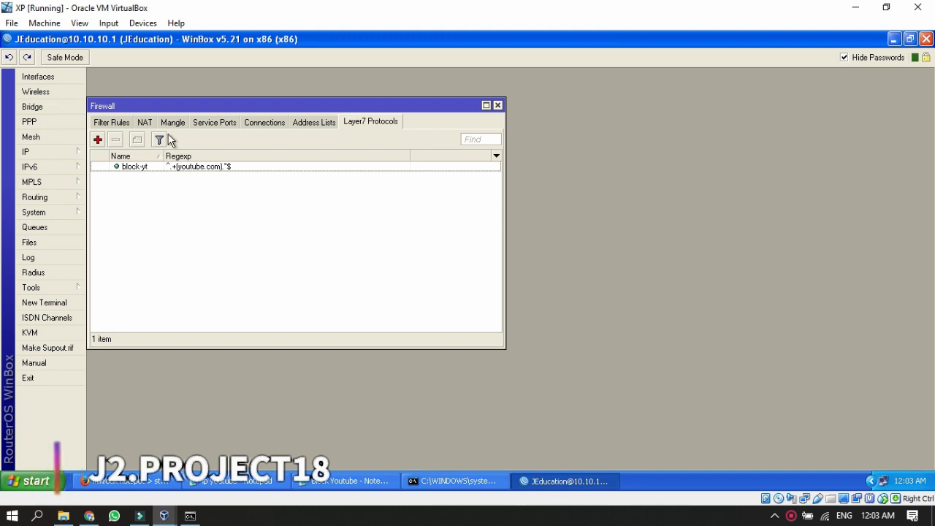
Step: Create a new filter rule on the forward chain with protocol tcp and destination ports 80,443
{"action": "left_click", "coordinate": [126, 122]}
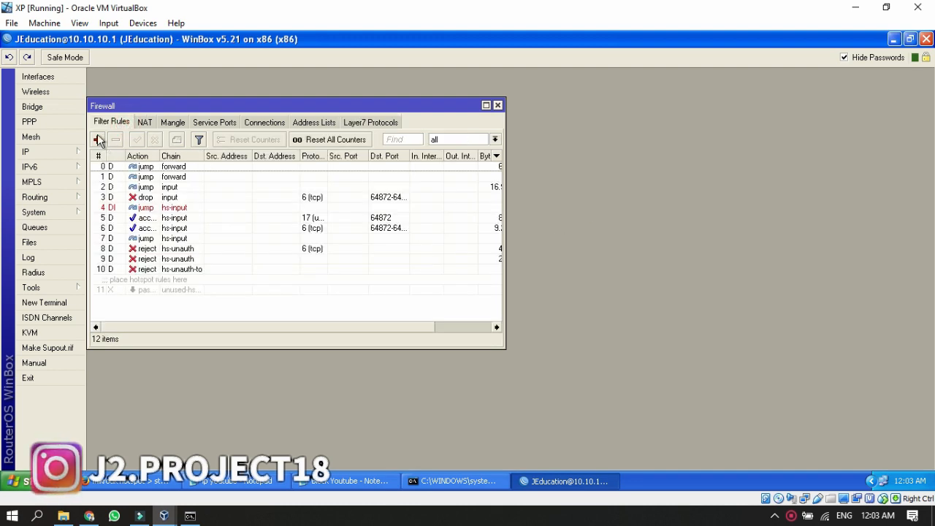
{"action": "left_click", "coordinate": [98, 139]}
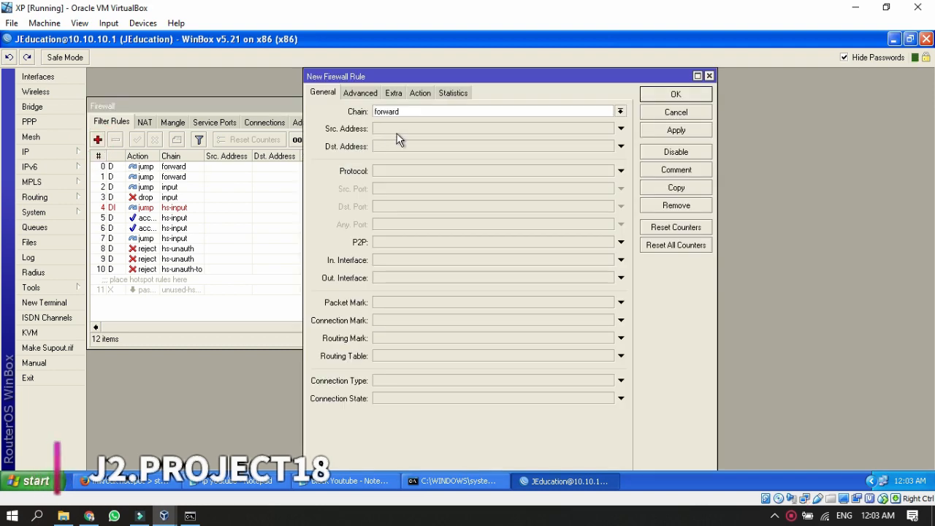
{"action": "left_click", "coordinate": [322, 95]}
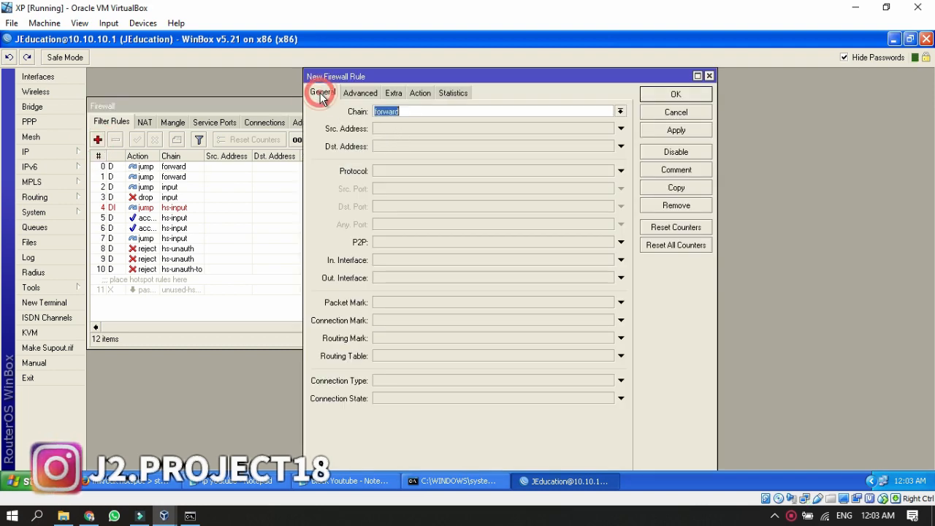
{"action": "left_click_drag", "start_coordinate": [405, 76], "coordinate": [198, 92]}
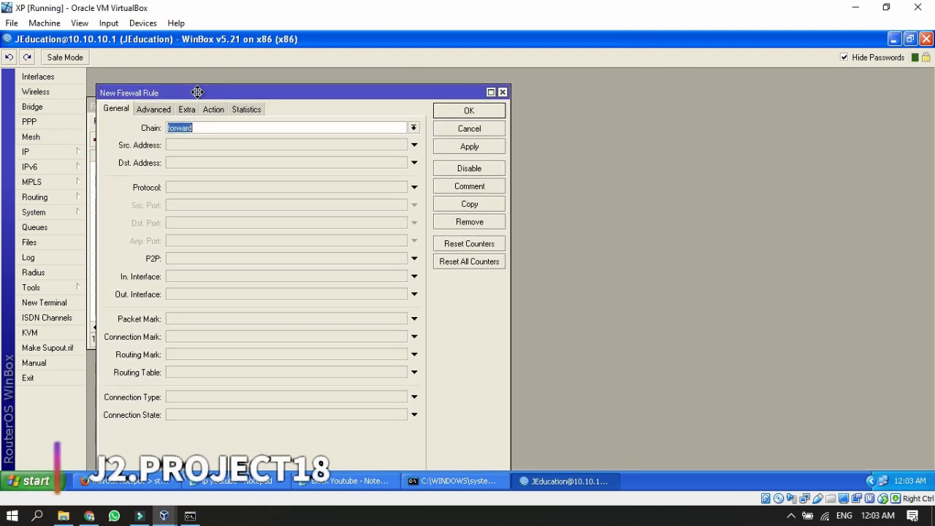
{"action": "left_click", "coordinate": [181, 187]}
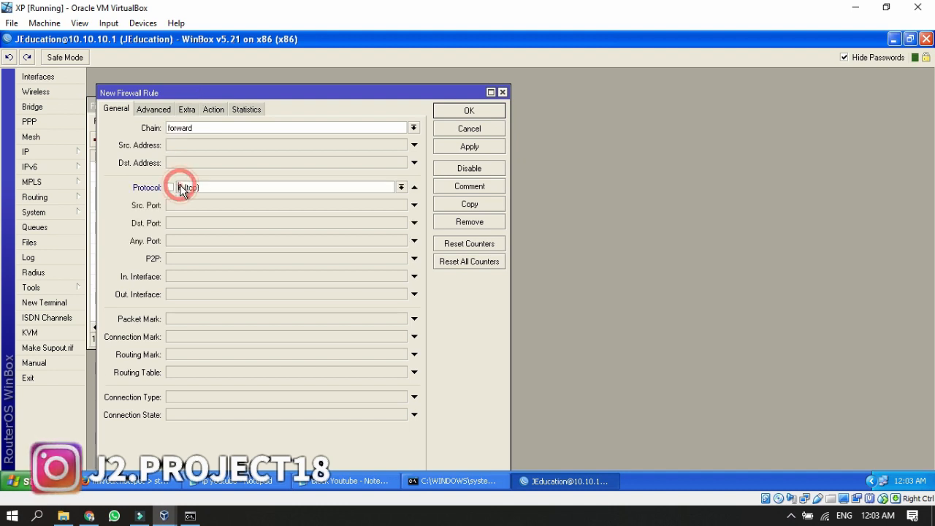
{"action": "left_click", "coordinate": [212, 229]}
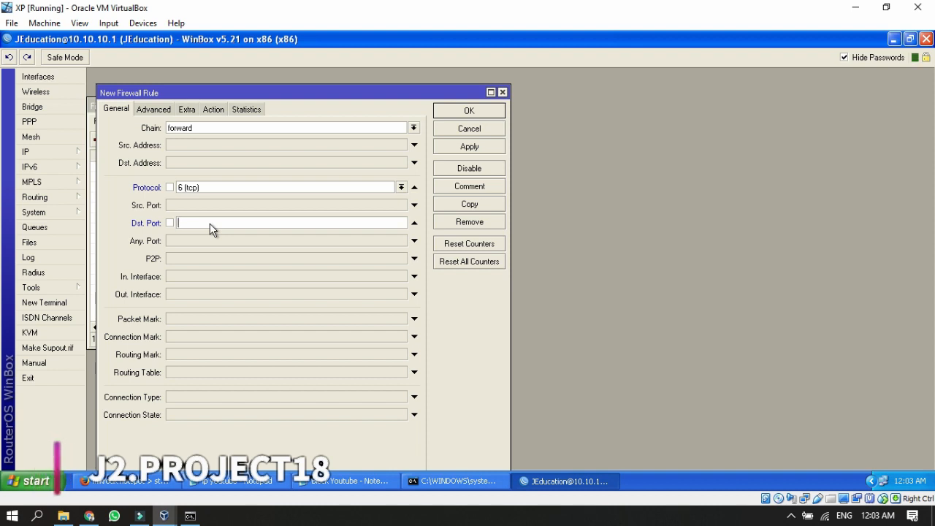
{"action": "type", "text": "80,"}
{"action": "type", "text": "443"}
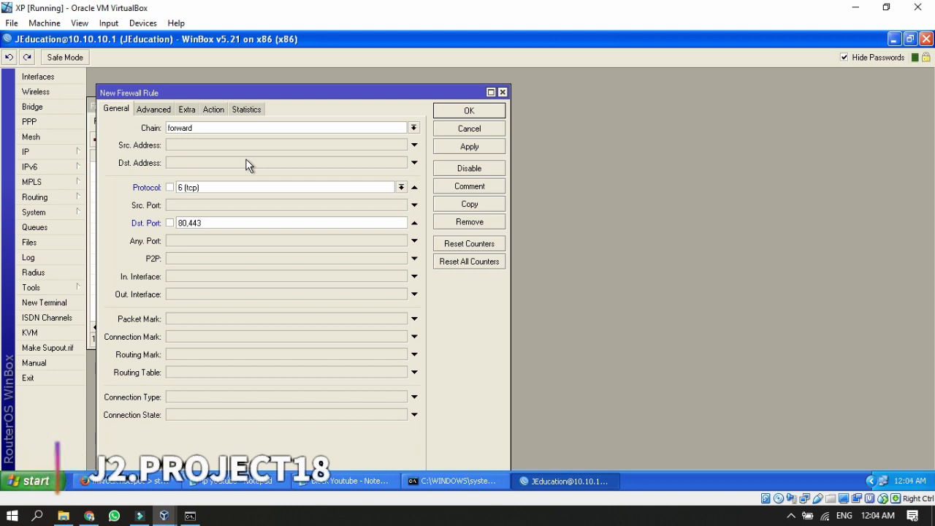
Step: Set the new filter rule's Layer7 protocol to block-yt
{"action": "left_click", "coordinate": [157, 111]}
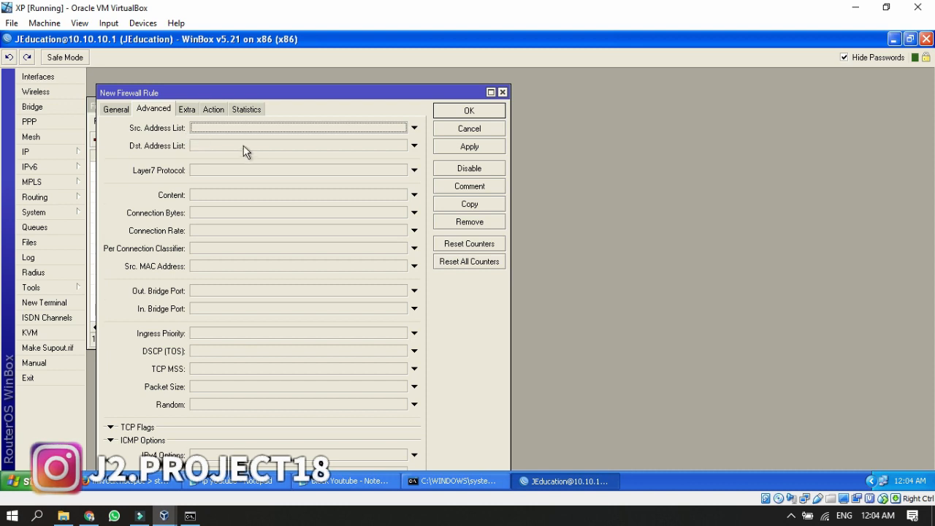
{"action": "left_click", "coordinate": [400, 171]}
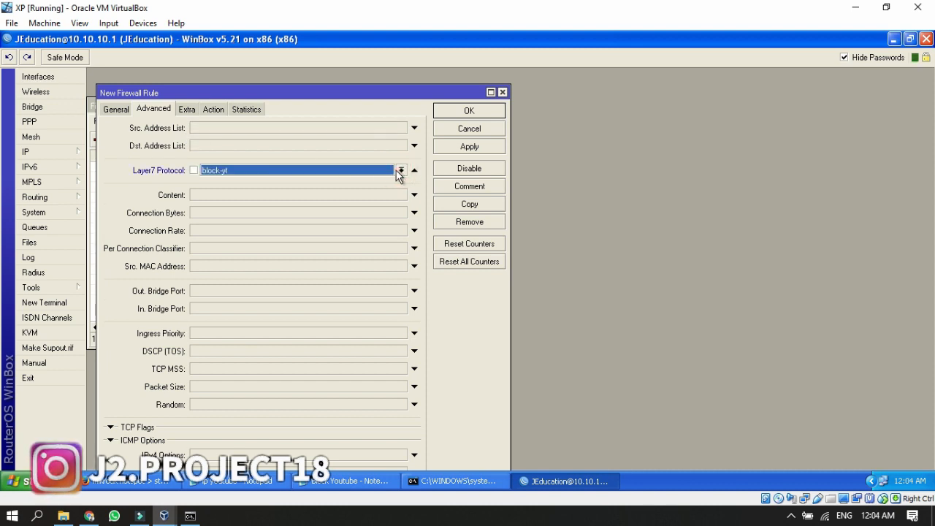
{"action": "left_click", "coordinate": [398, 170]}
{"action": "left_click", "coordinate": [384, 180]}
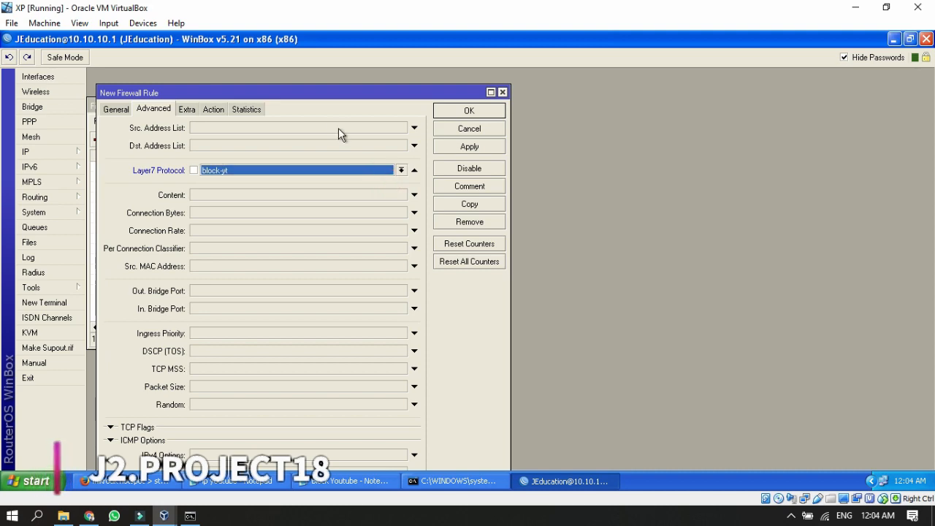
{"action": "left_click_drag", "start_coordinate": [292, 92], "coordinate": [287, 172]}
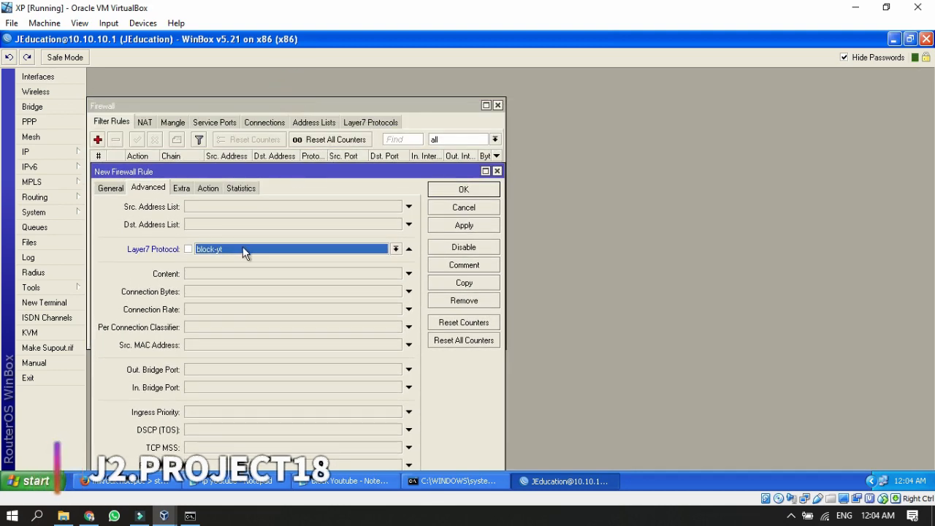
Step: Set the new rule's action to drop, then apply and save the rule
{"action": "left_click", "coordinate": [208, 189]}
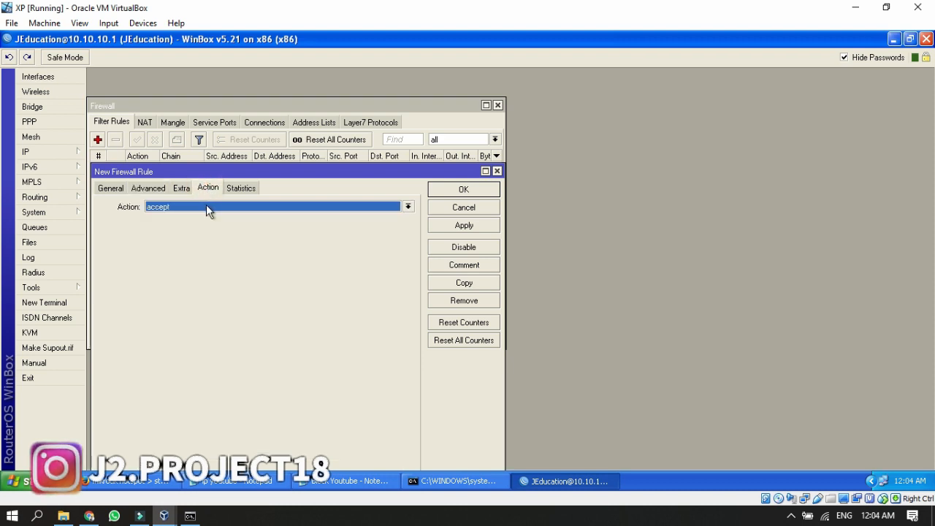
{"action": "left_click", "coordinate": [206, 206]}
{"action": "left_click", "coordinate": [194, 243]}
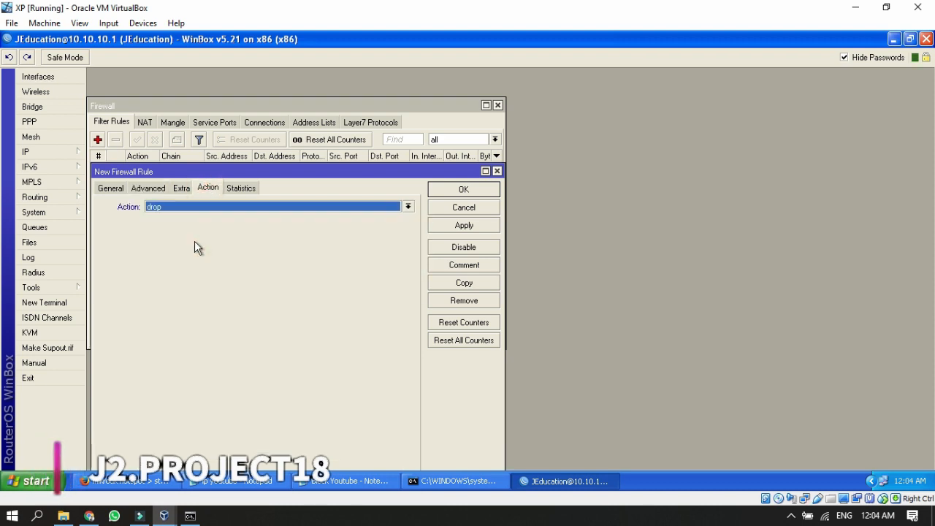
{"action": "left_click", "coordinate": [451, 225]}
{"action": "left_click", "coordinate": [454, 191]}
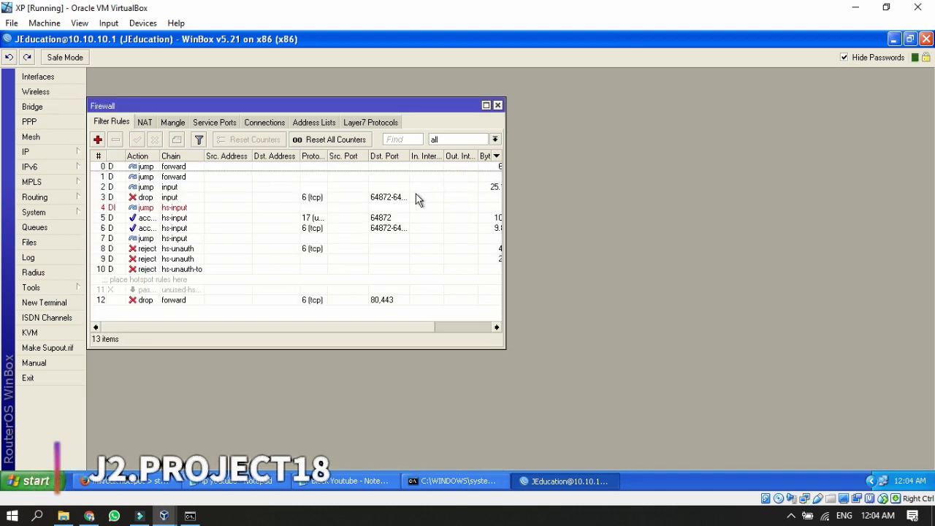
Step: Switch to Firefox, reload the YouTube search results page to test the block, and return to the desktop
{"action": "left_click", "coordinate": [152, 476]}
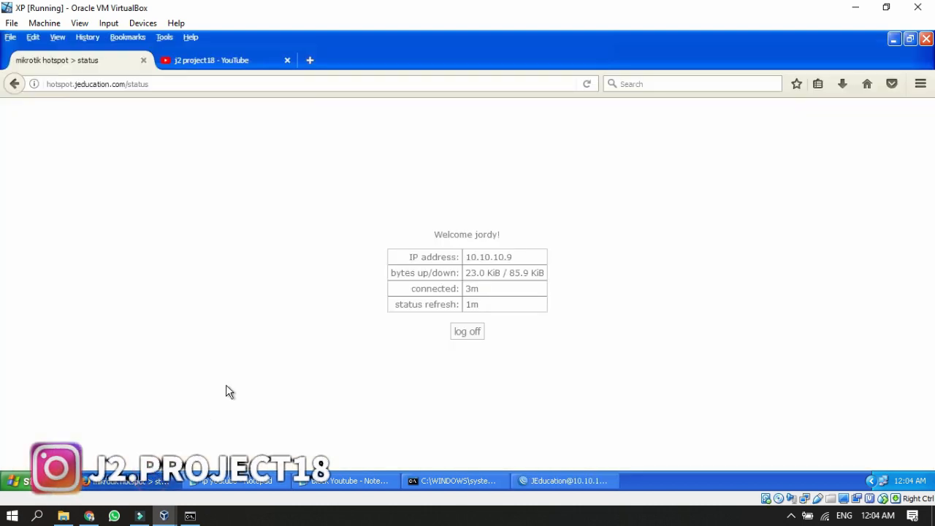
{"action": "left_click", "coordinate": [239, 63]}
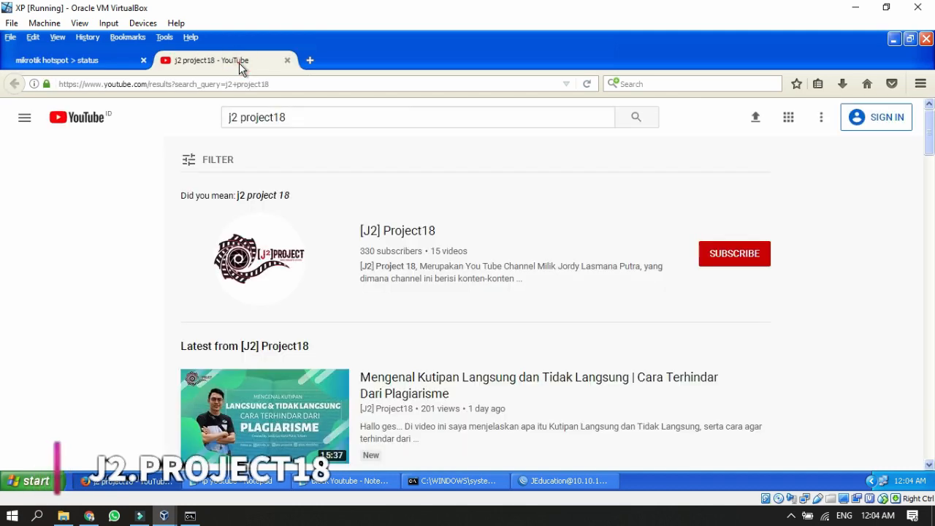
{"action": "left_click", "coordinate": [254, 82]}
{"action": "key", "text": "Return"}
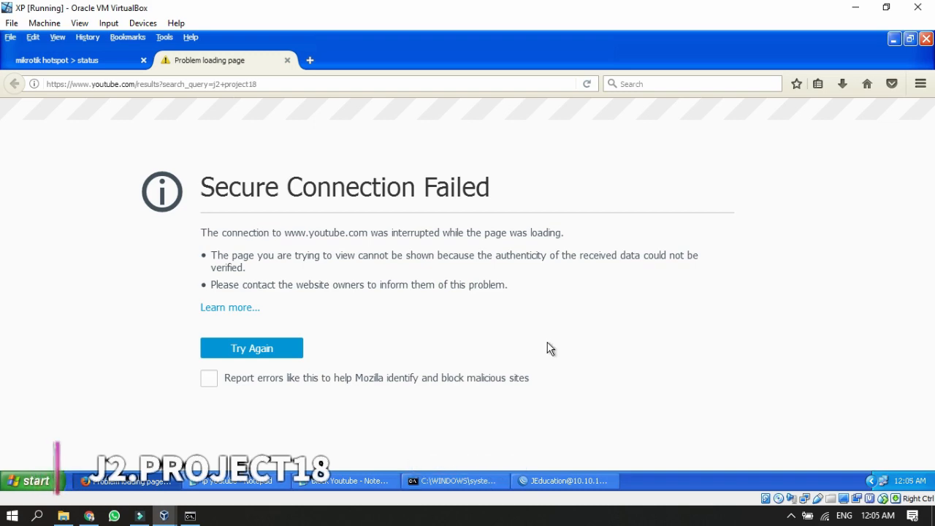
{"action": "left_click", "coordinate": [894, 39]}
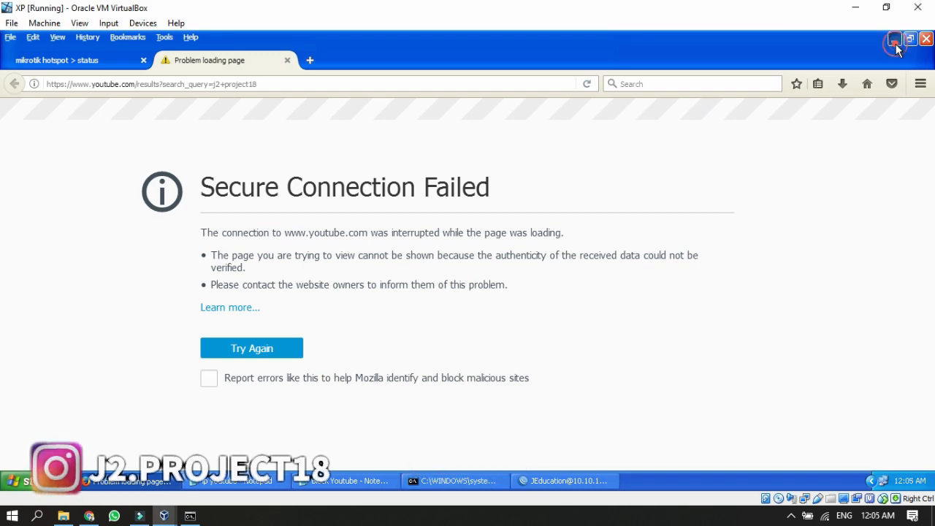
{"action": "key", "text": "super+d"}
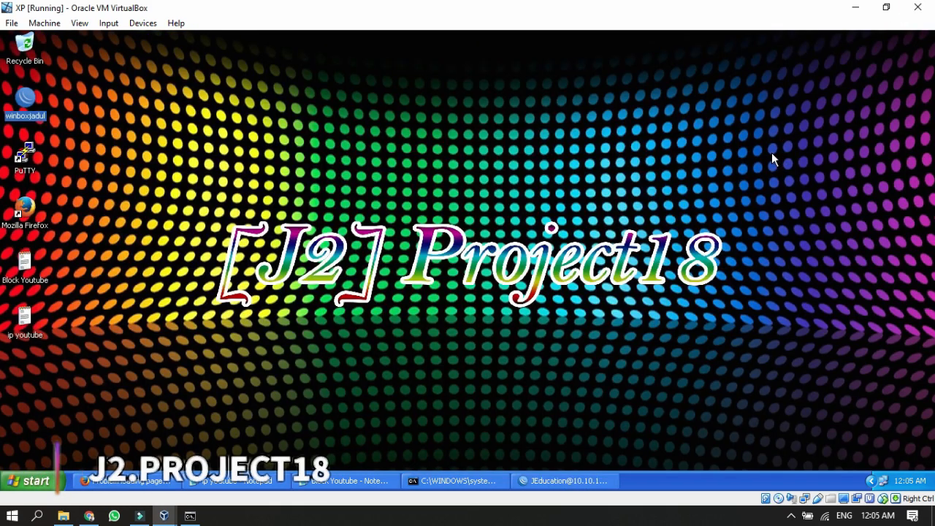